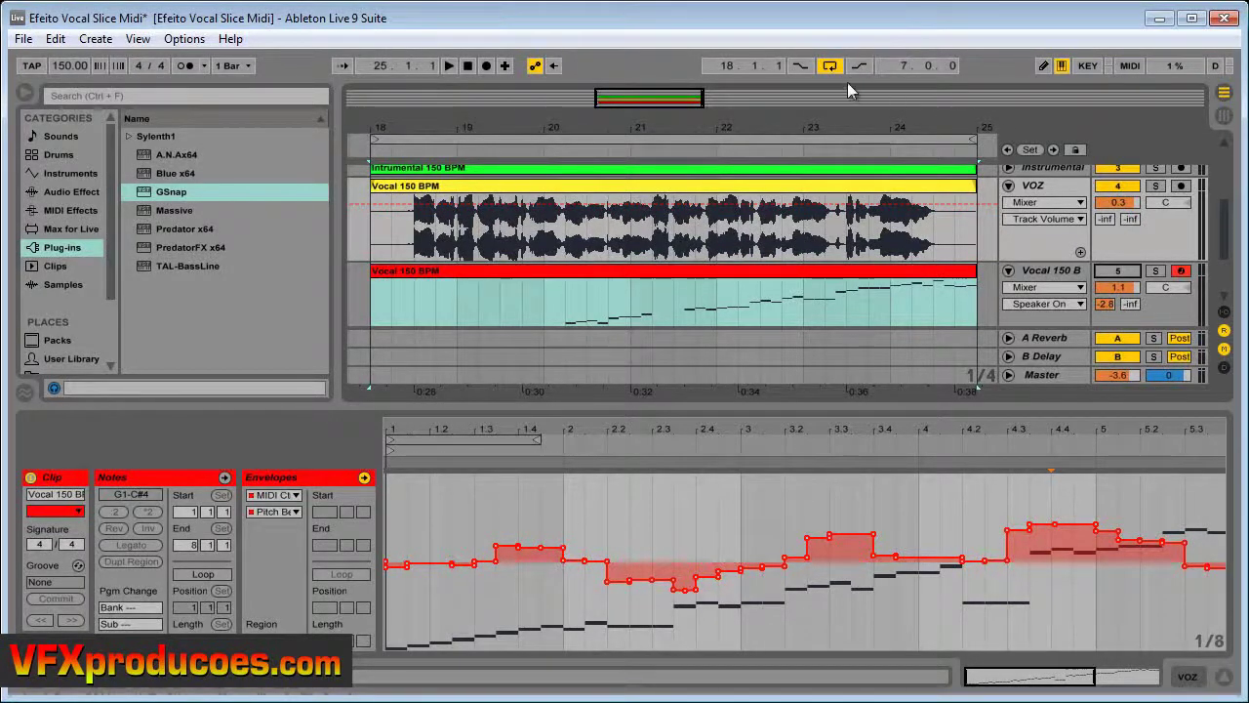
- Compare the original VOZ and sliced vocal tracks during playback, setting the sliced track's volume to 1.7 and VOZ's to -5.8, with both active
{"action": "left_click", "coordinate": [449, 65]}
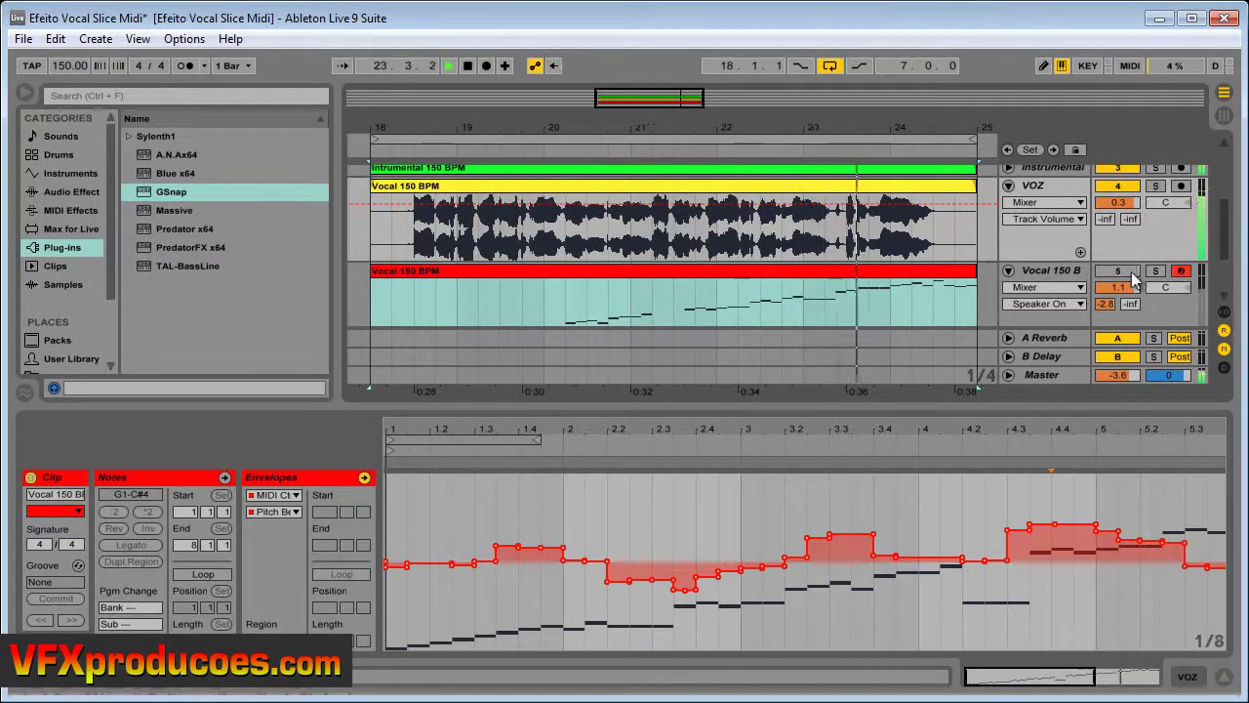
{"action": "left_click", "coordinate": [1129, 193]}
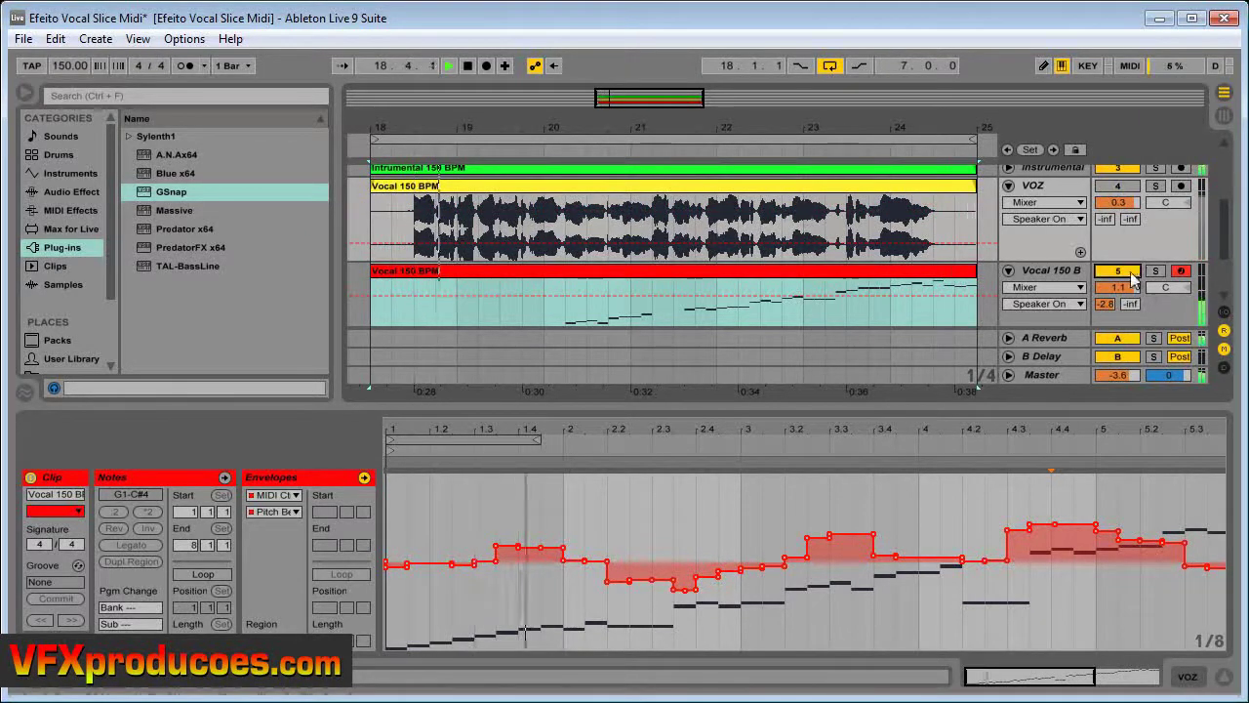
{"action": "left_click_drag", "start_coordinate": [1132, 291], "coordinate": [1132, 287]}
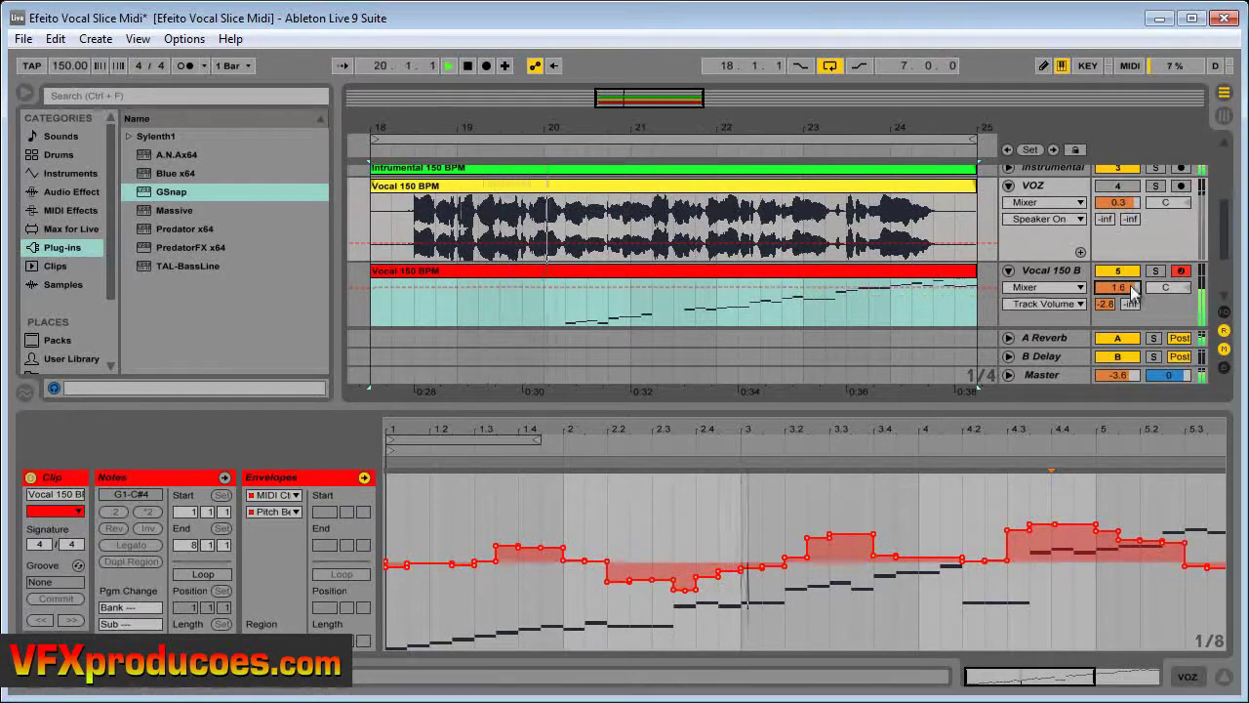
{"action": "left_click_drag", "start_coordinate": [1120, 202], "coordinate": [1127, 208]}
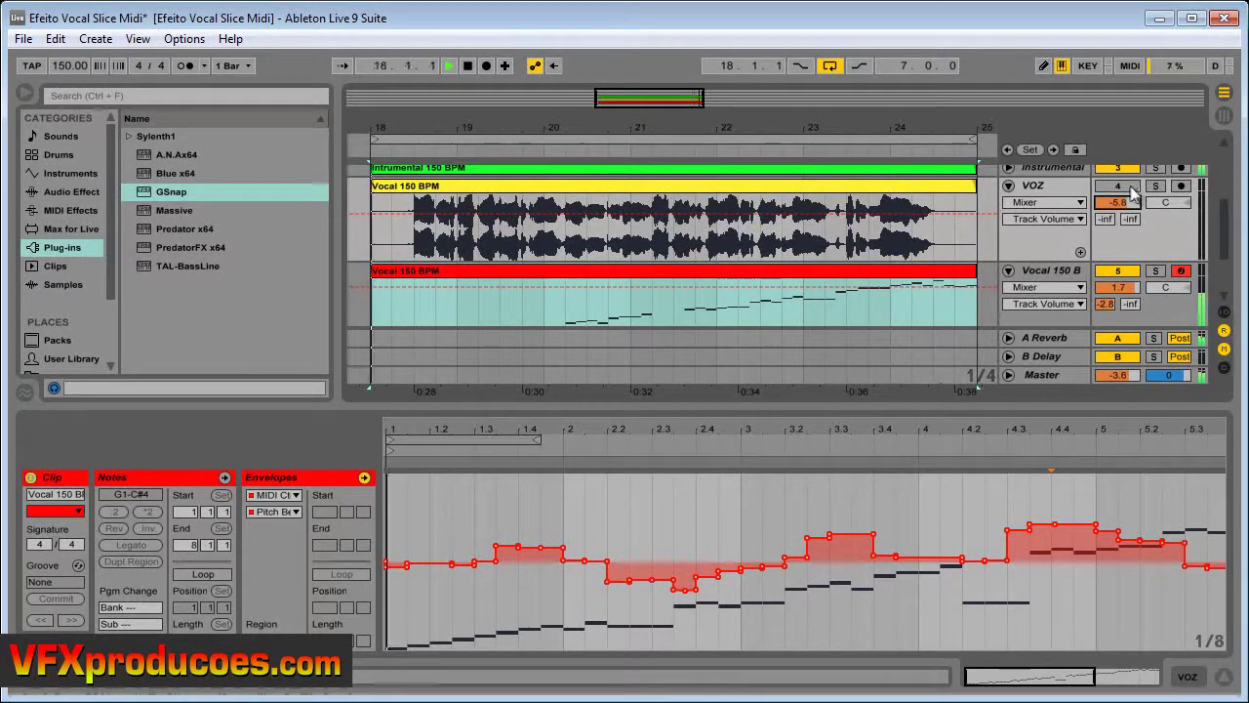
{"action": "left_click", "coordinate": [1130, 187]}
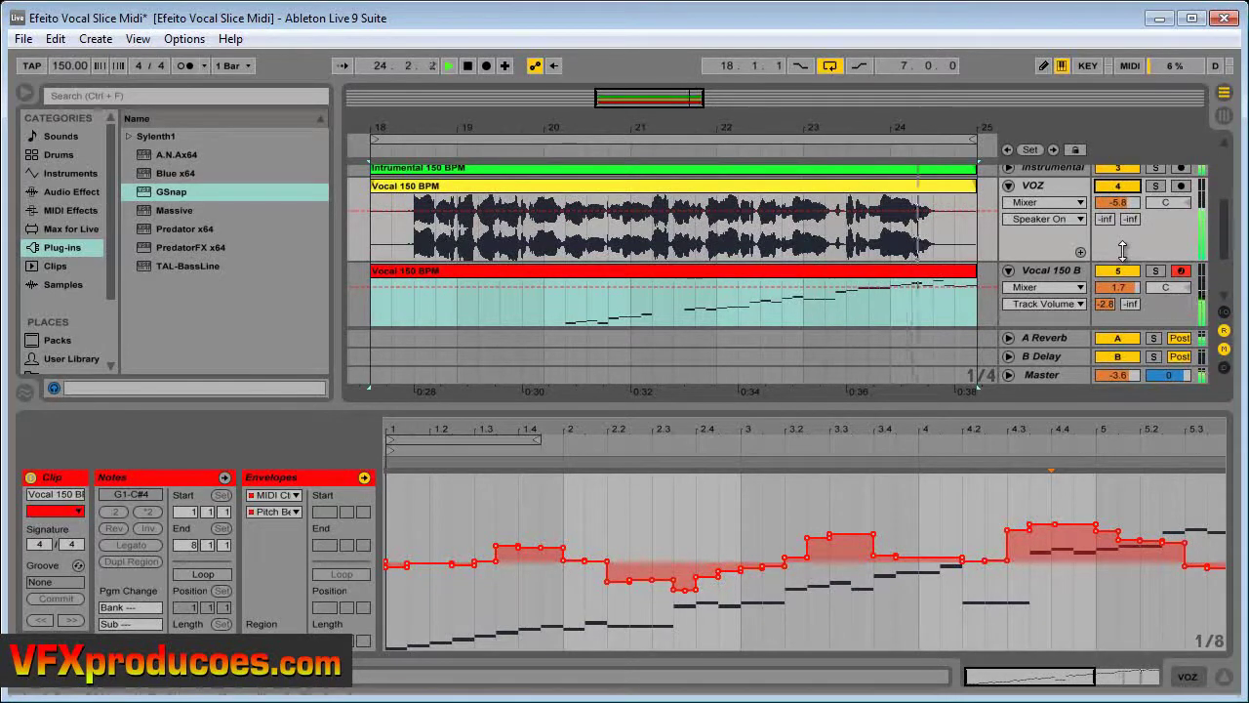
{"action": "key", "text": "space"}
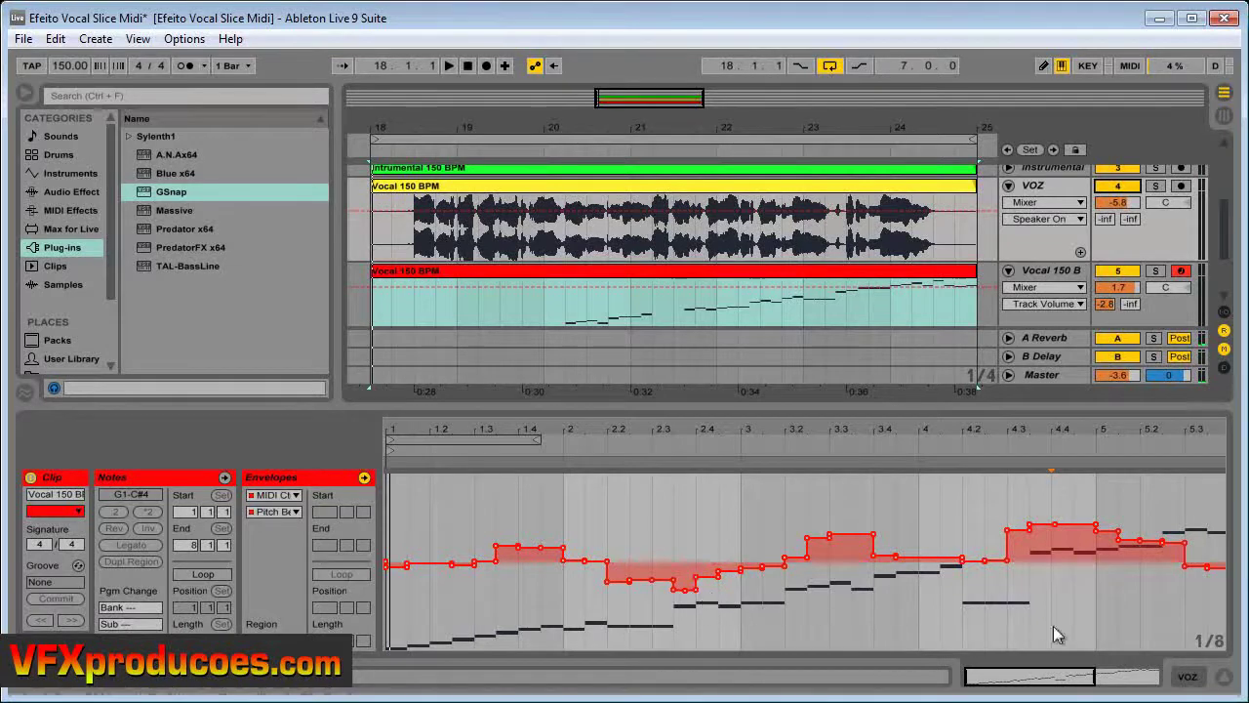
- Unfold the Instrumental track and delete the existing MIDI clip from the Vocal 150 BPM track below VOZ
{"action": "left_click", "coordinate": [689, 271]}
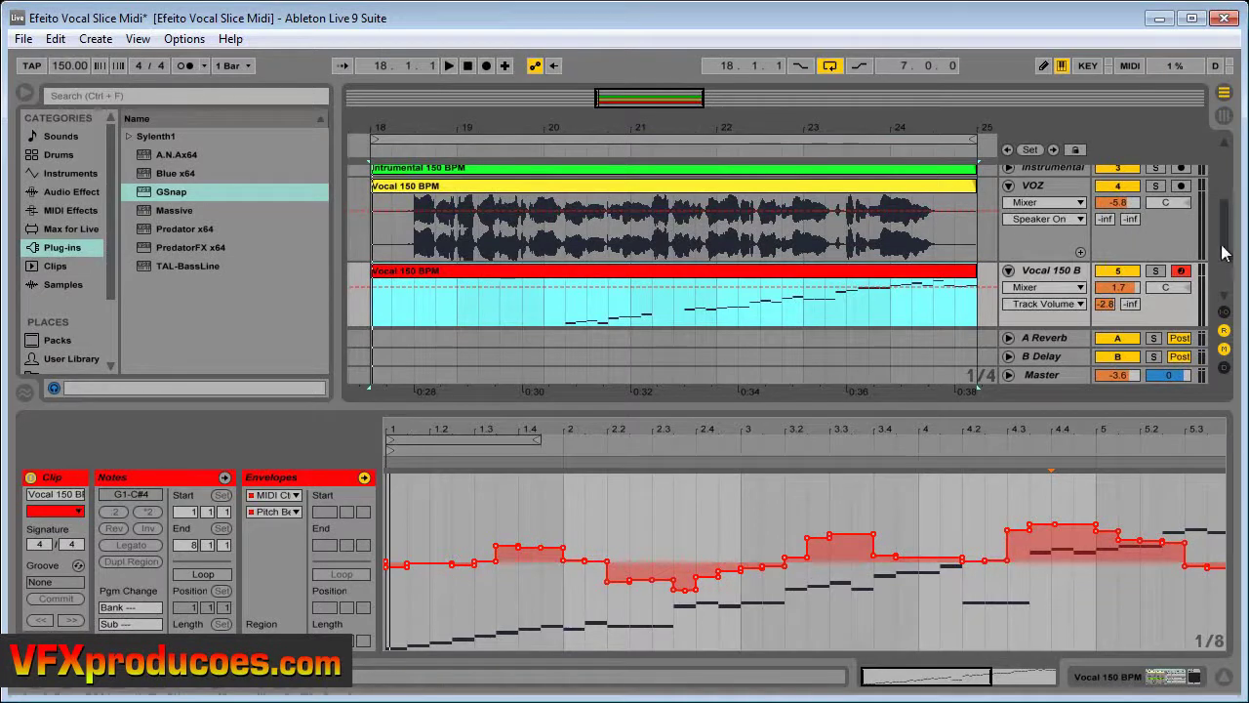
{"action": "scroll", "coordinate": [1228, 230], "scroll_direction": "up", "scroll_amount": 2}
{"action": "scroll", "coordinate": [1228, 229], "scroll_direction": "up", "scroll_amount": 1}
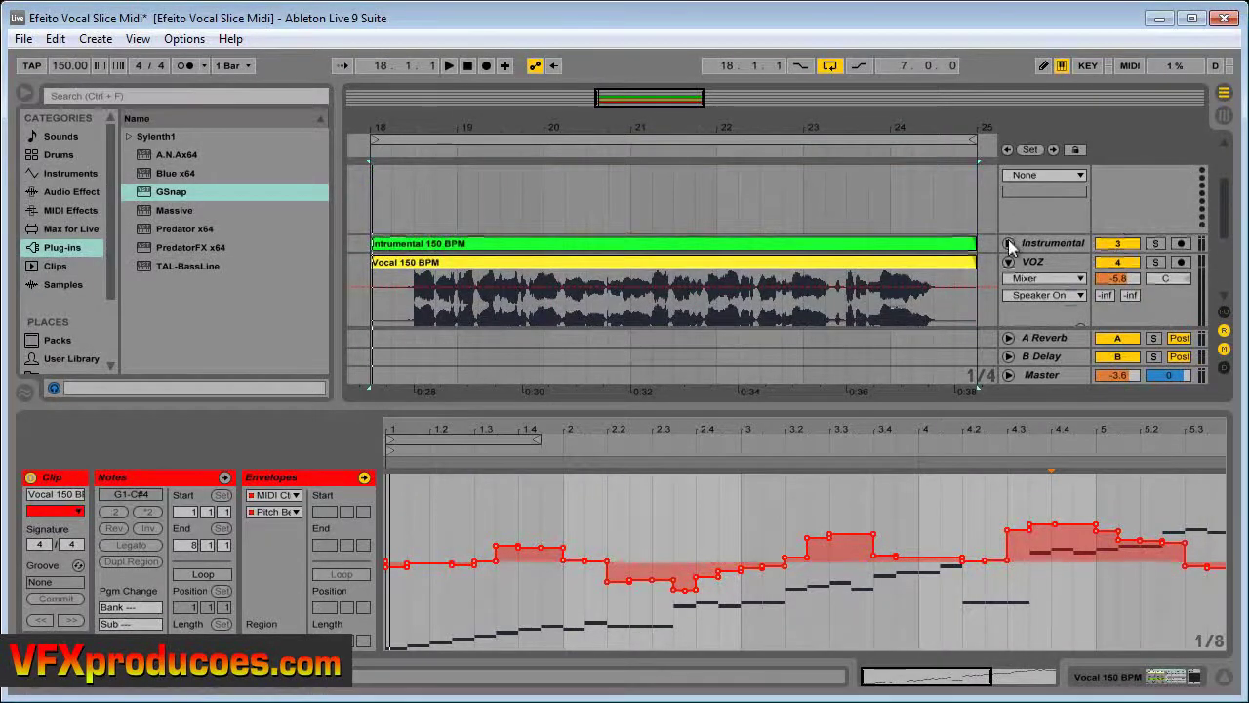
{"action": "left_click", "coordinate": [1009, 241]}
{"action": "scroll", "coordinate": [850, 192], "scroll_direction": "down", "scroll_amount": 3}
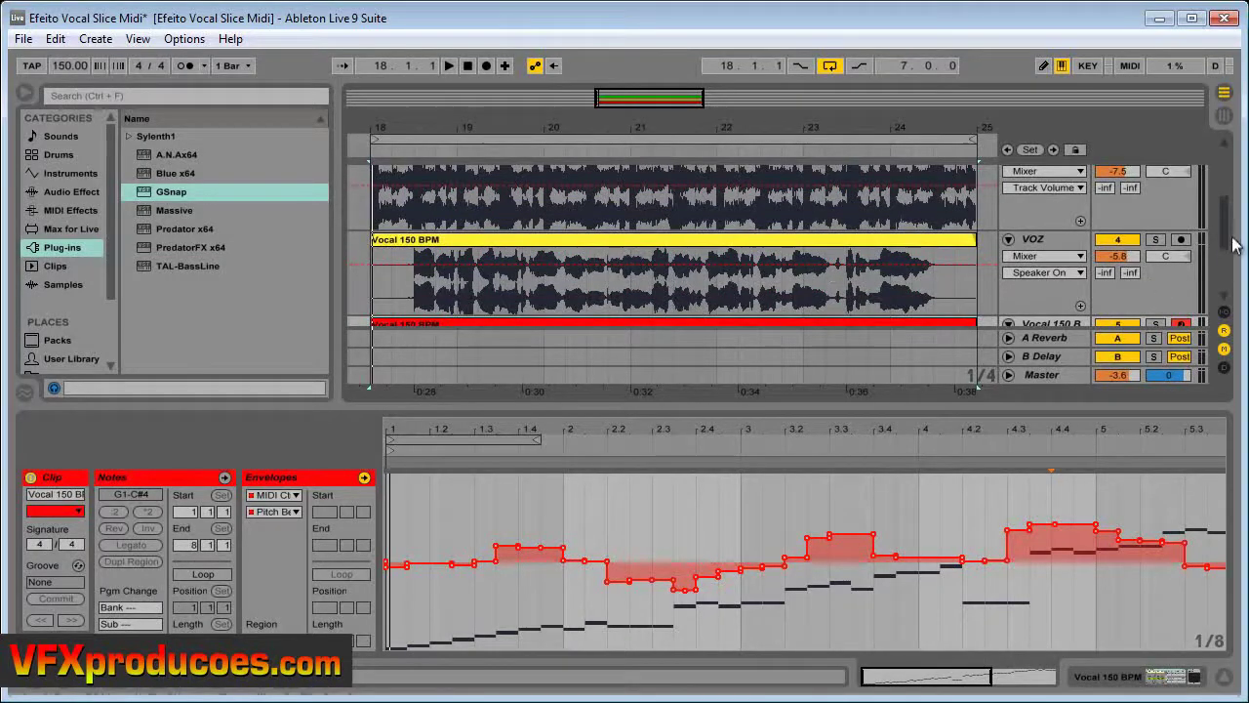
{"action": "left_click_drag", "start_coordinate": [1228, 234], "coordinate": [1228, 256]}
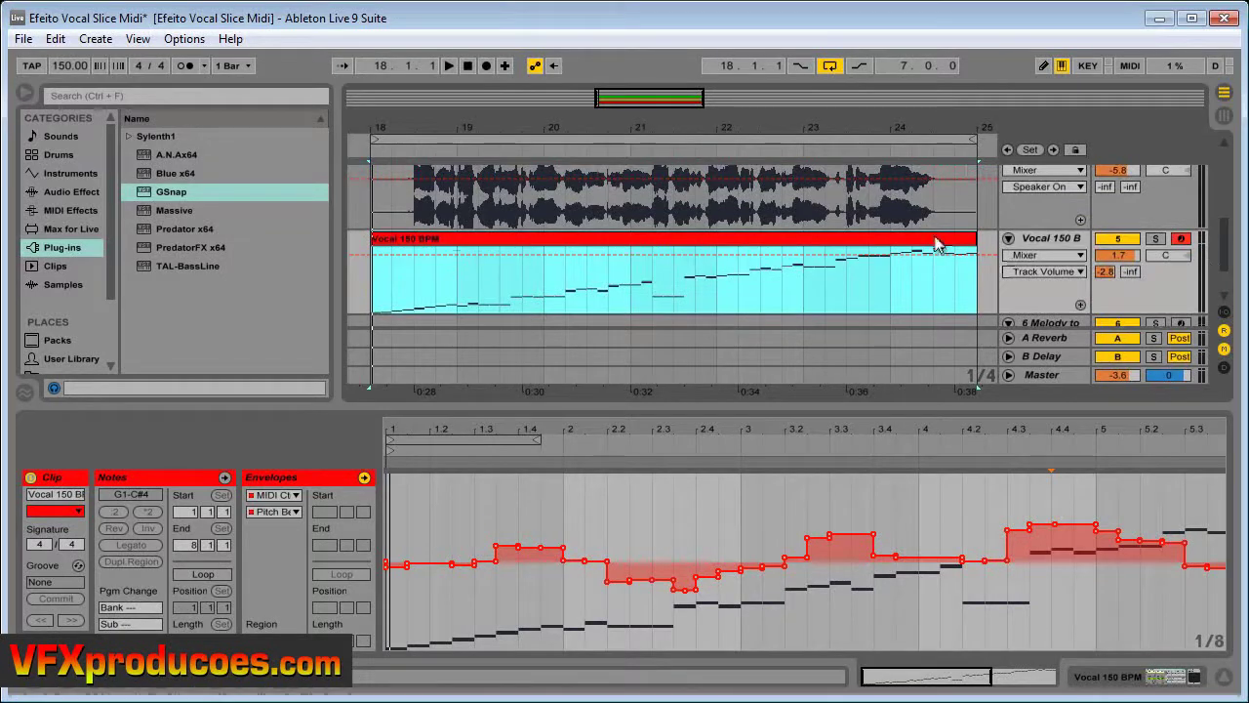
{"action": "key", "text": "Delete"}
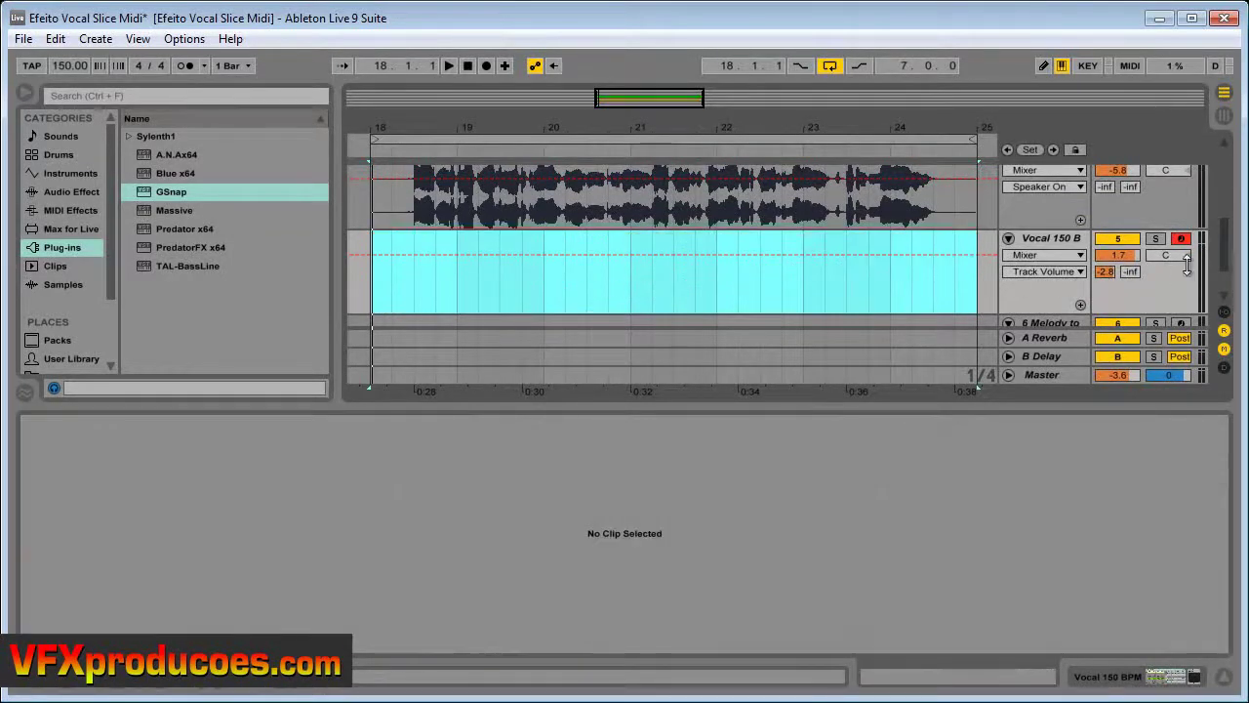
- Delete the emptied Vocal 150 BPM MIDI track and deactivate the VOZ audio track
{"action": "scroll", "coordinate": [1228, 252], "scroll_direction": "up", "scroll_amount": 1}
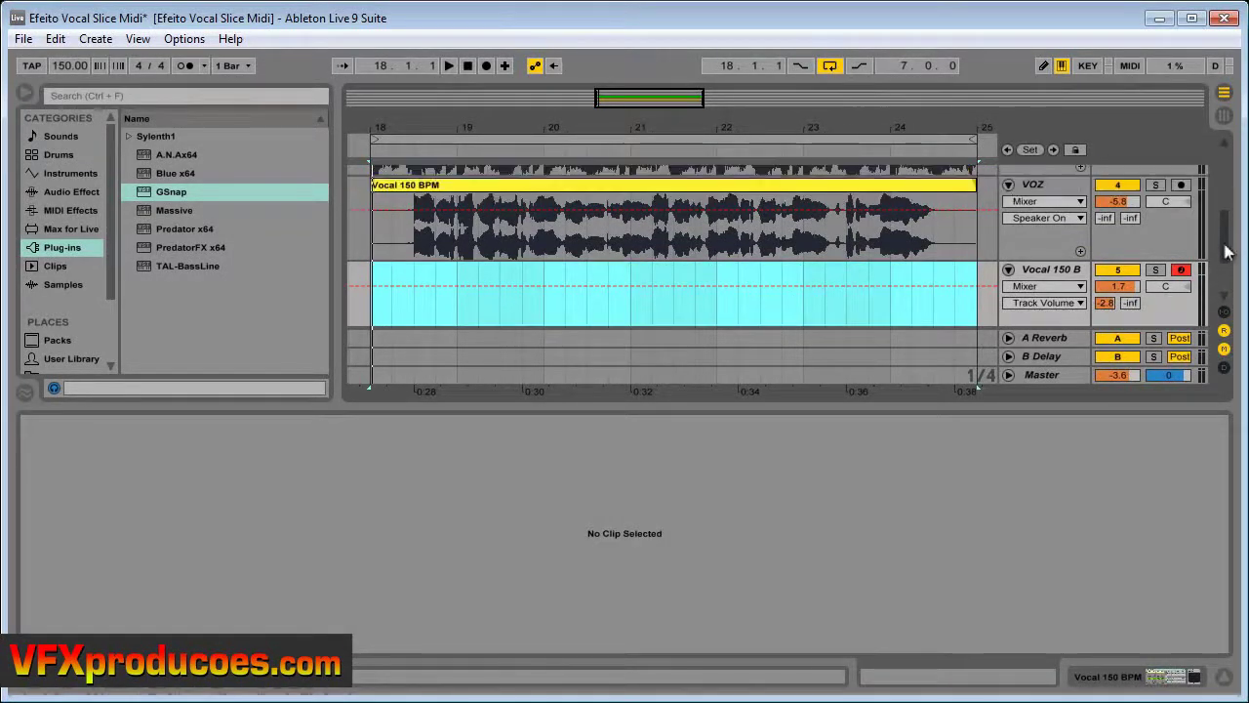
{"action": "left_click", "coordinate": [717, 189]}
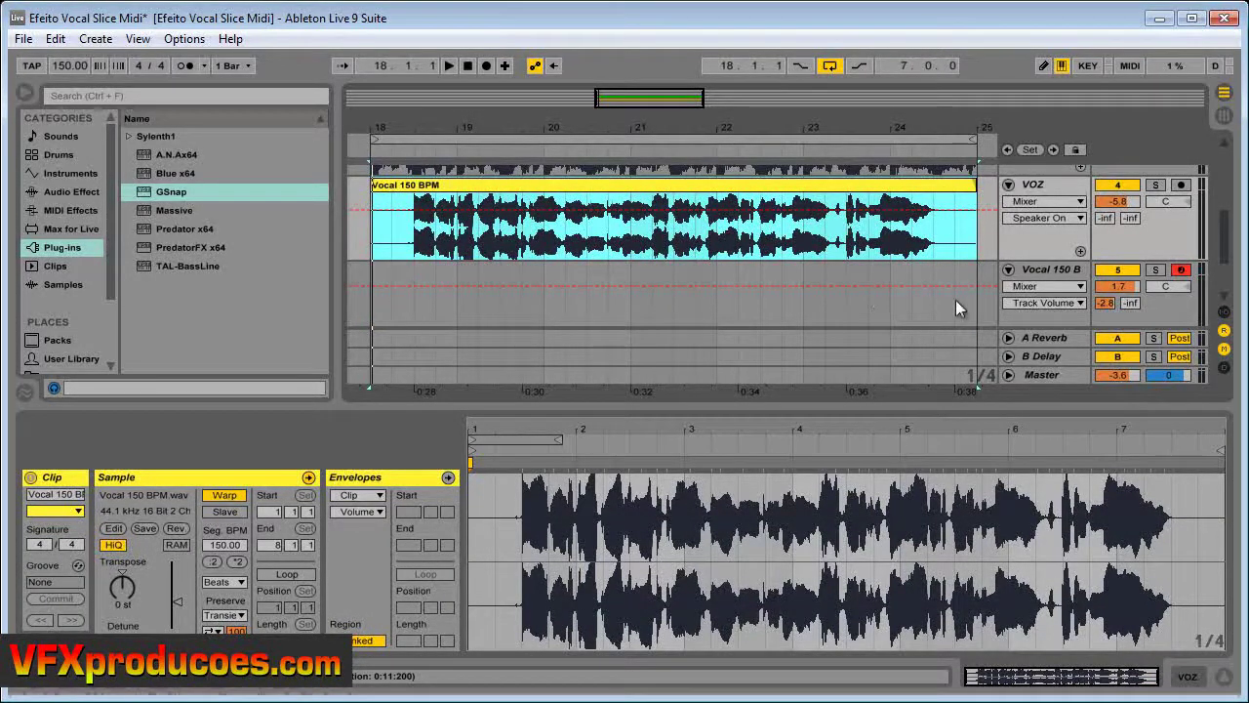
{"action": "left_click", "coordinate": [1055, 268]}
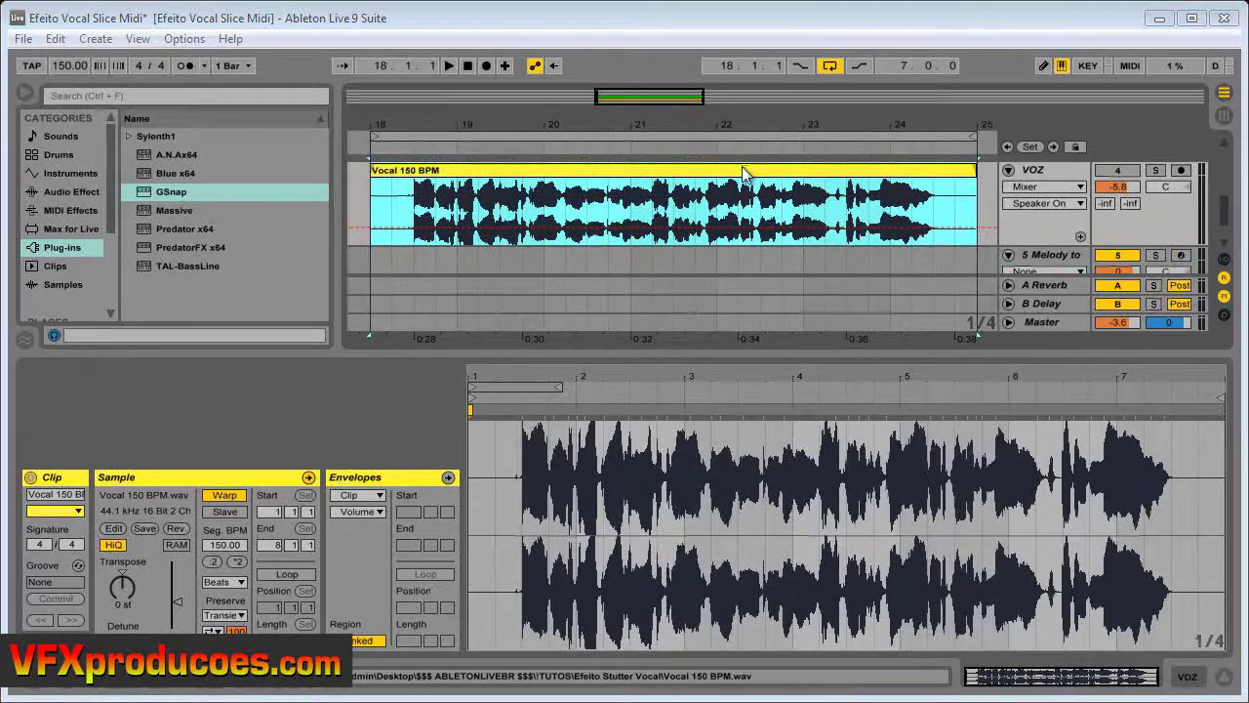
- Slice the VOZ vocal clip to a new MIDI track with one slice per 1/8 Note and the Built-in preset
{"action": "right_click", "coordinate": [744, 173]}
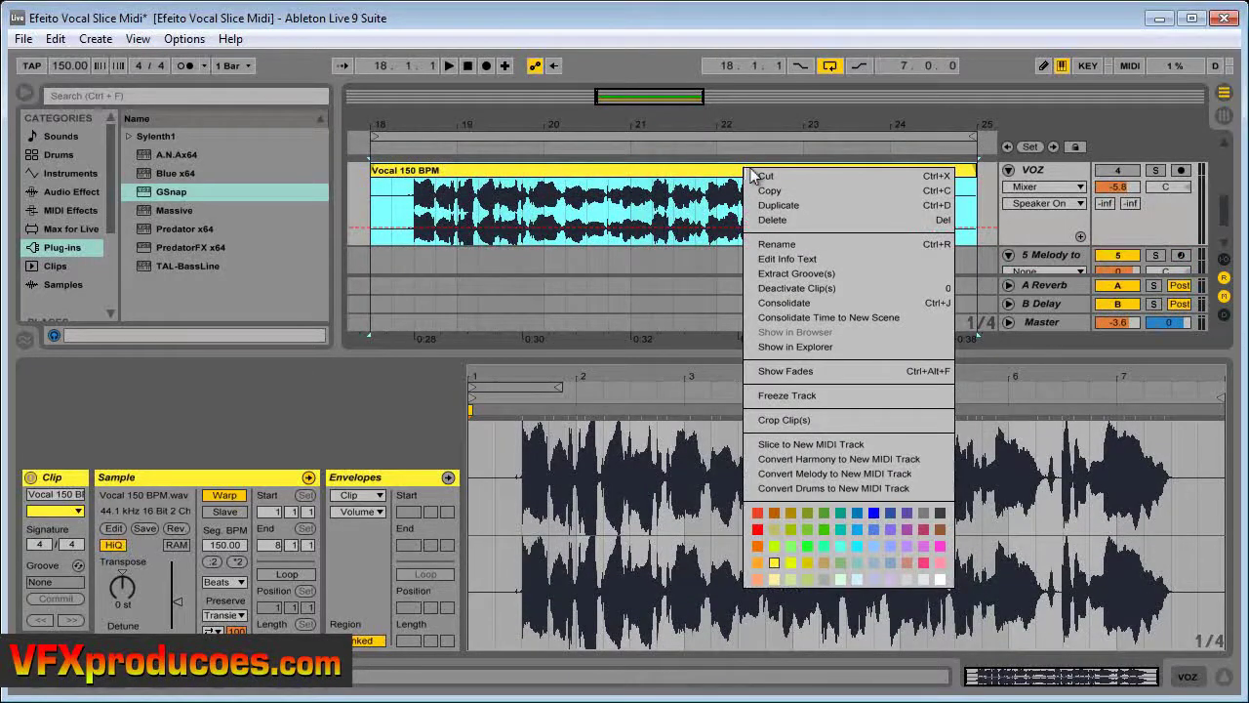
{"action": "left_click", "coordinate": [814, 446]}
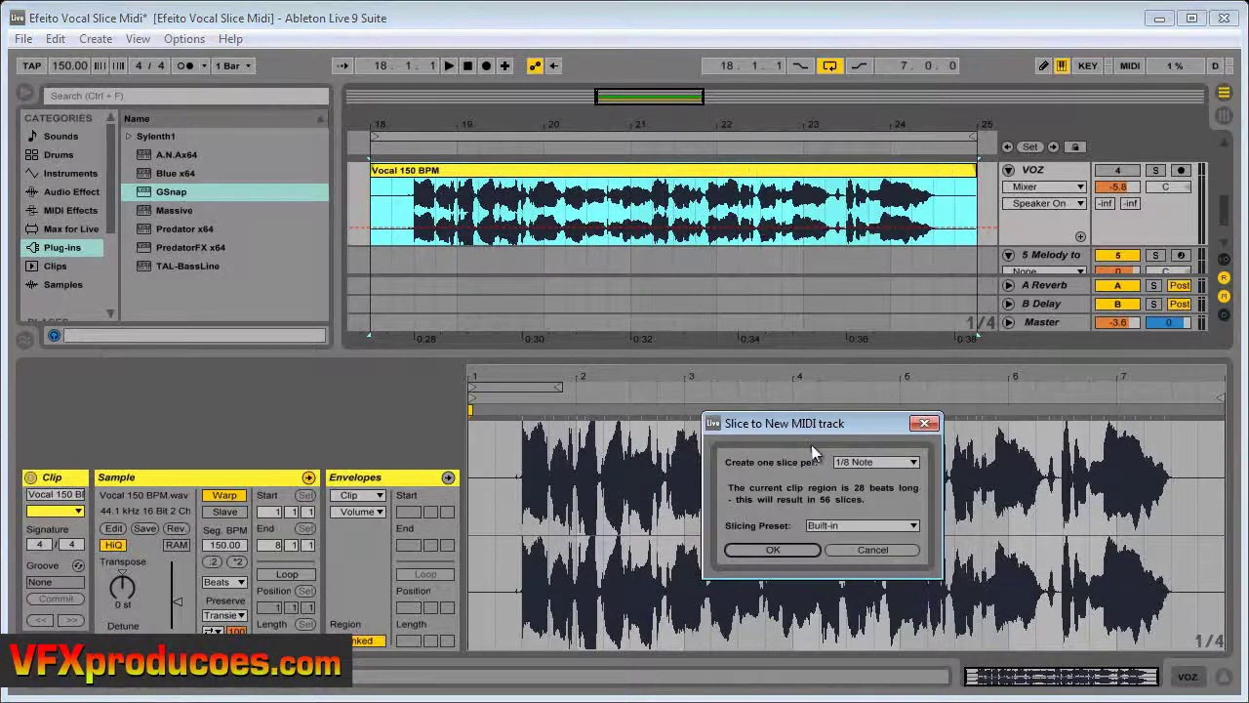
{"action": "left_click_drag", "start_coordinate": [799, 434], "coordinate": [727, 301]}
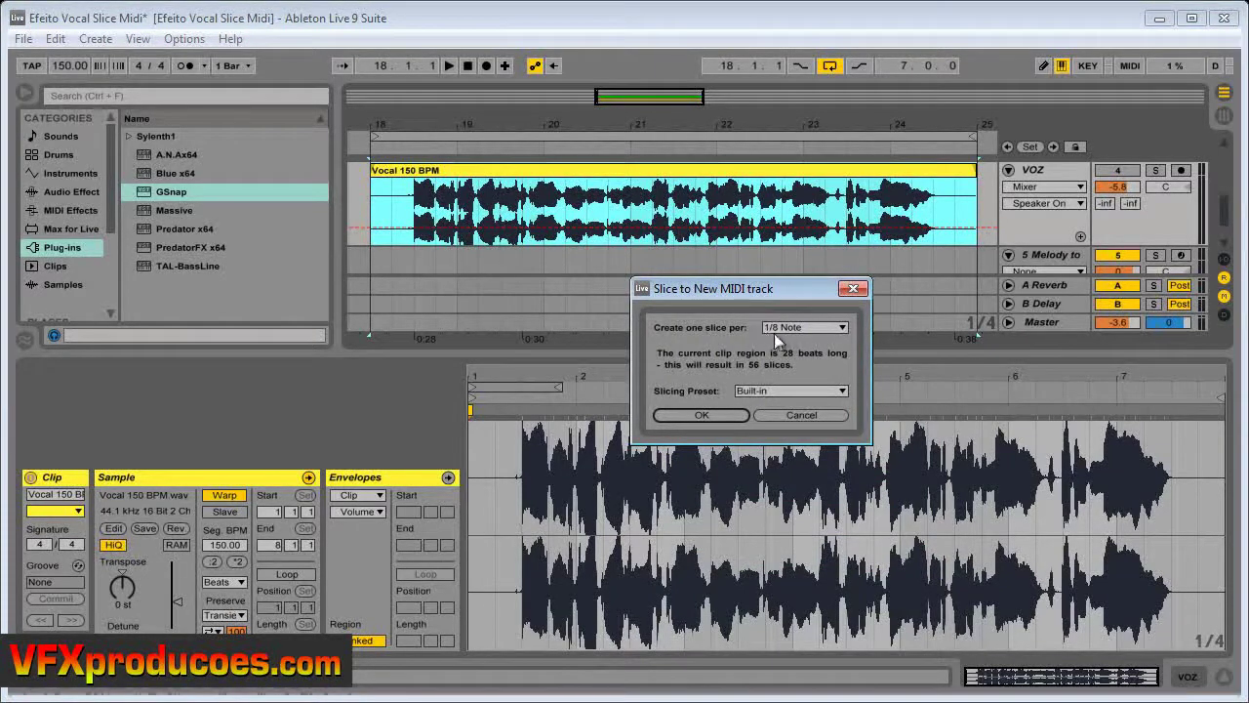
{"action": "left_click", "coordinate": [714, 413]}
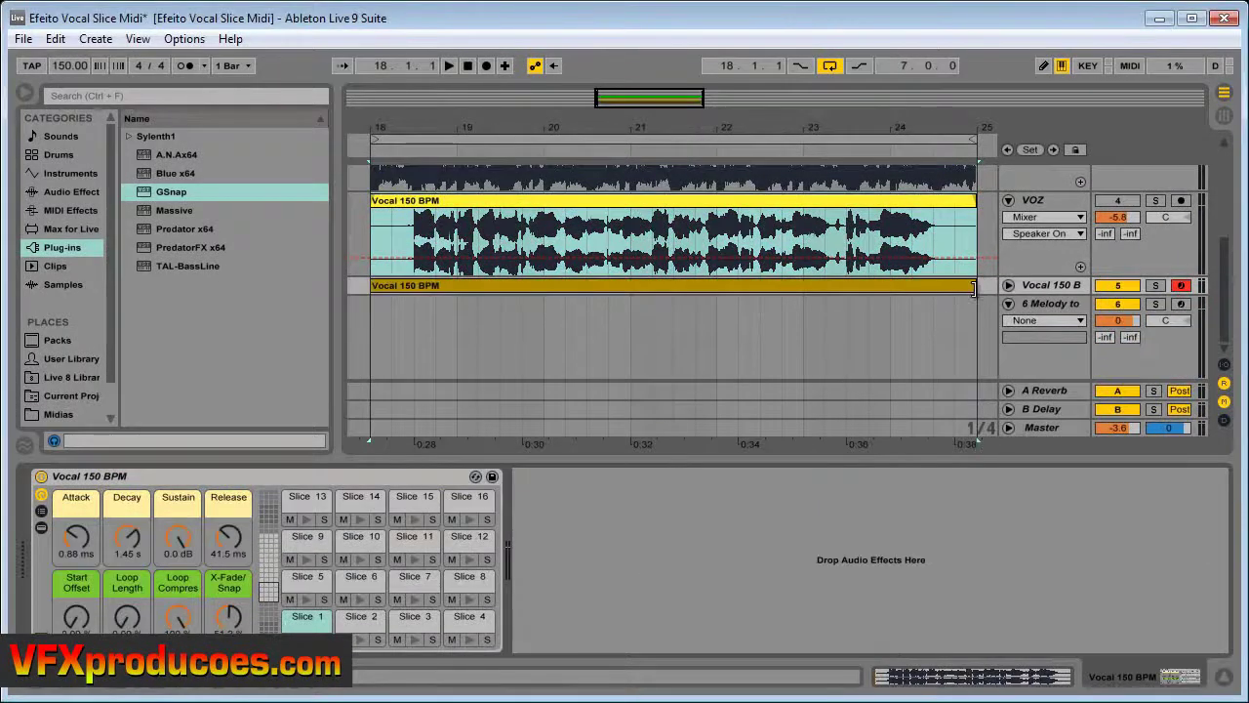
- Unfold and solo the new sliced vocal track, and open its MIDI clip in an enlarged, folded note editor
{"action": "left_click", "coordinate": [1008, 285]}
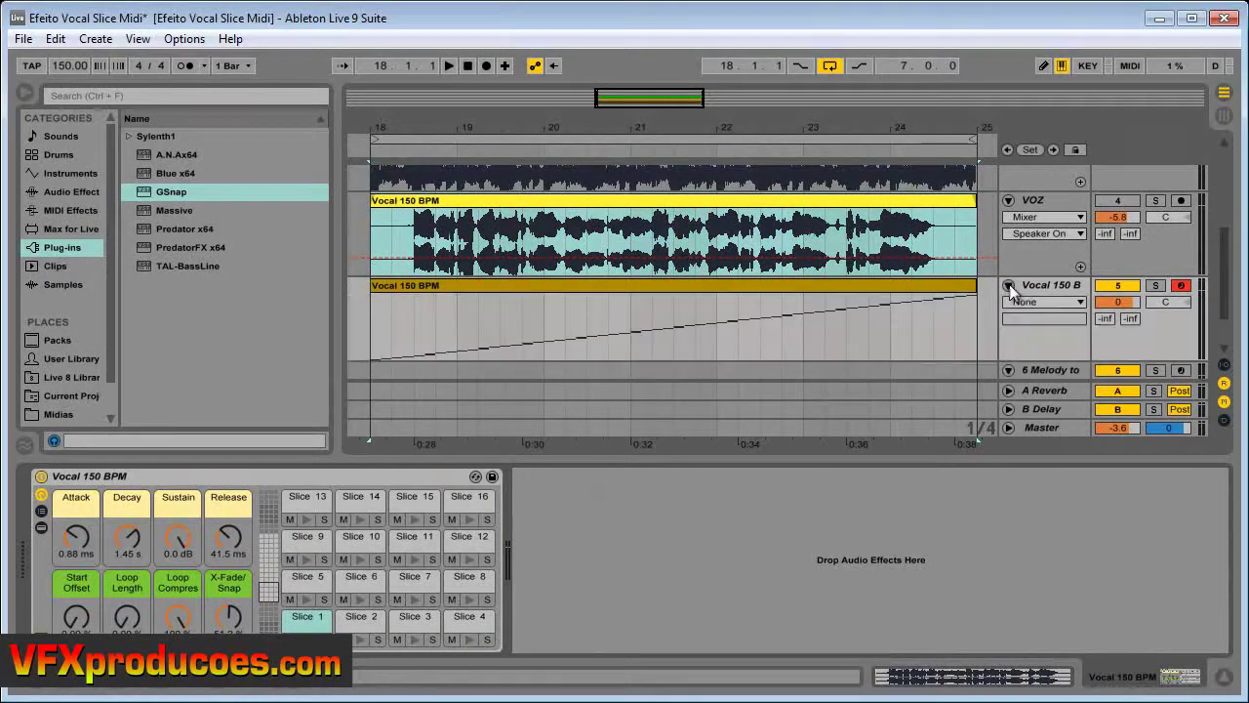
{"action": "double_click", "coordinate": [822, 286]}
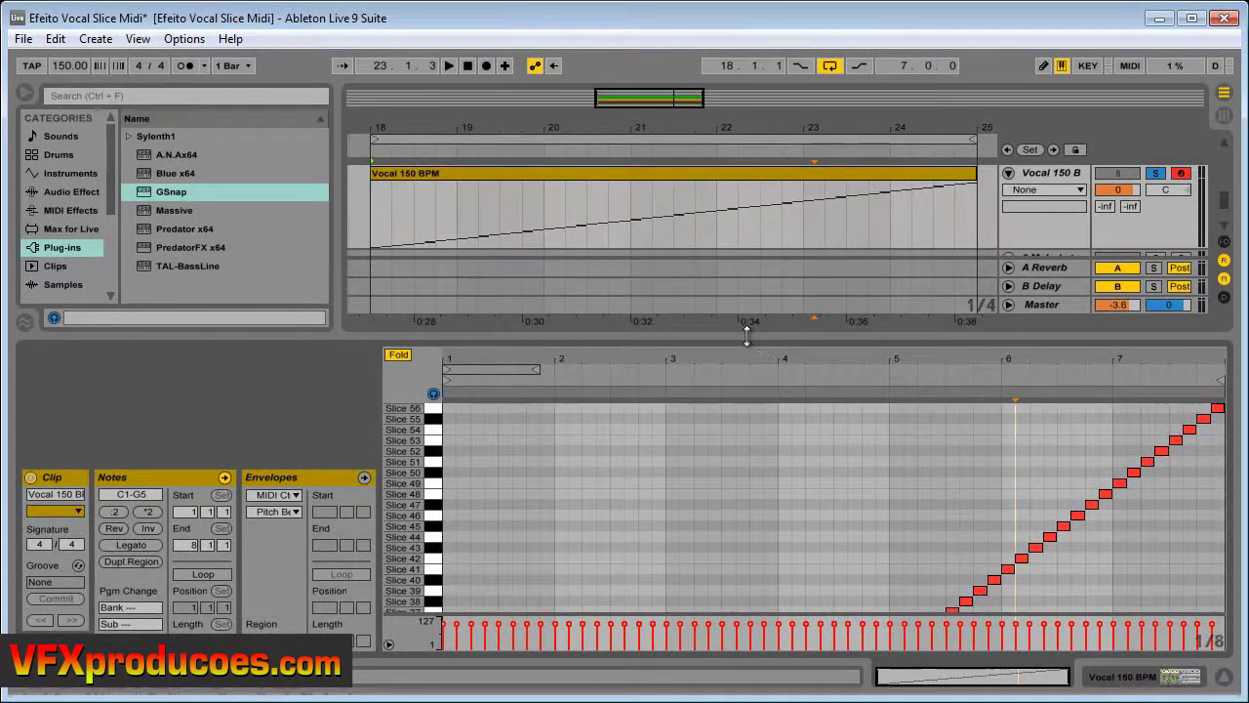
{"action": "left_click_drag", "start_coordinate": [746, 329], "coordinate": [745, 104]}
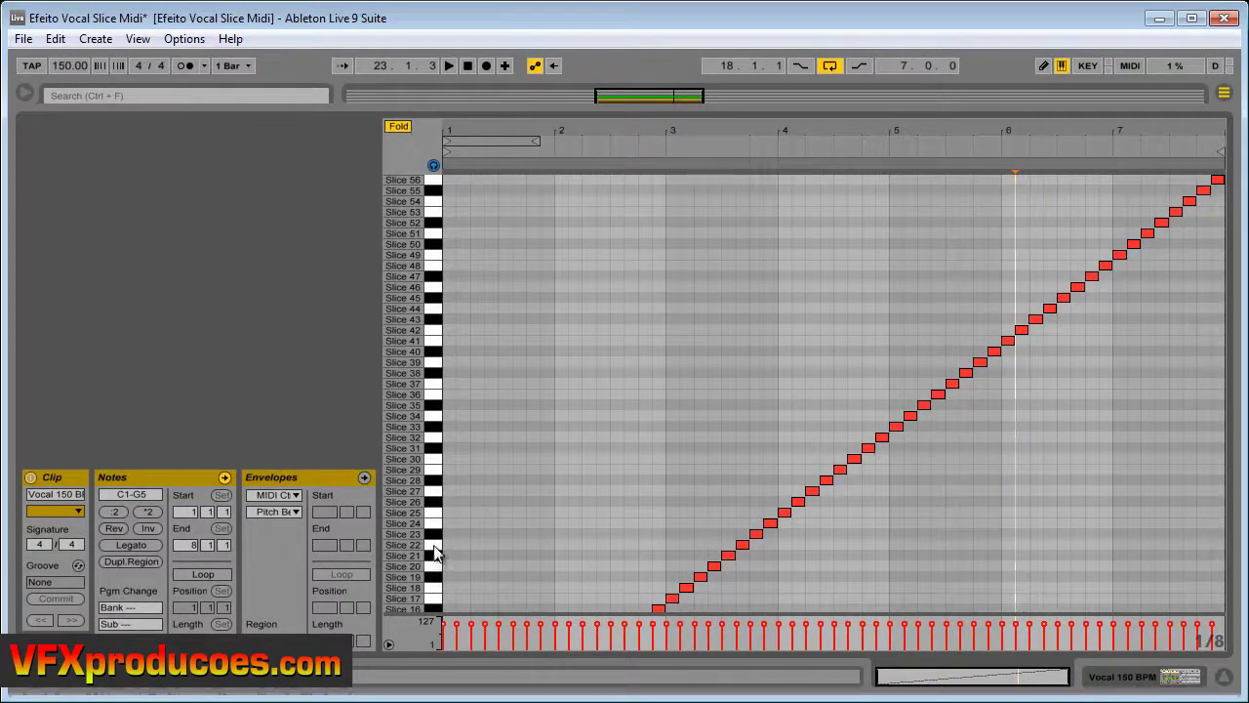
{"action": "left_click_drag", "start_coordinate": [435, 552], "coordinate": [435, 448]}
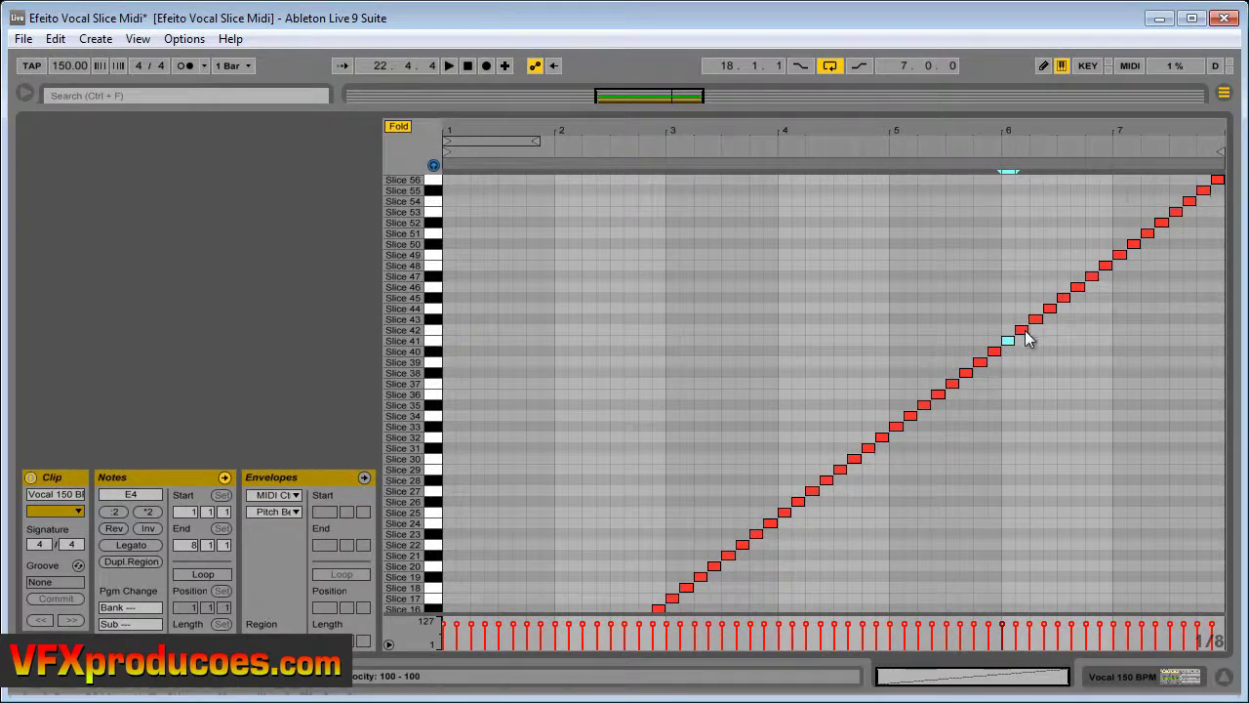
- Move the Slice 42, 43 and 44 notes down to the Slice 41 row at bar 6 and play the result
{"action": "left_click_drag", "start_coordinate": [1022, 337], "coordinate": [1049, 337]}
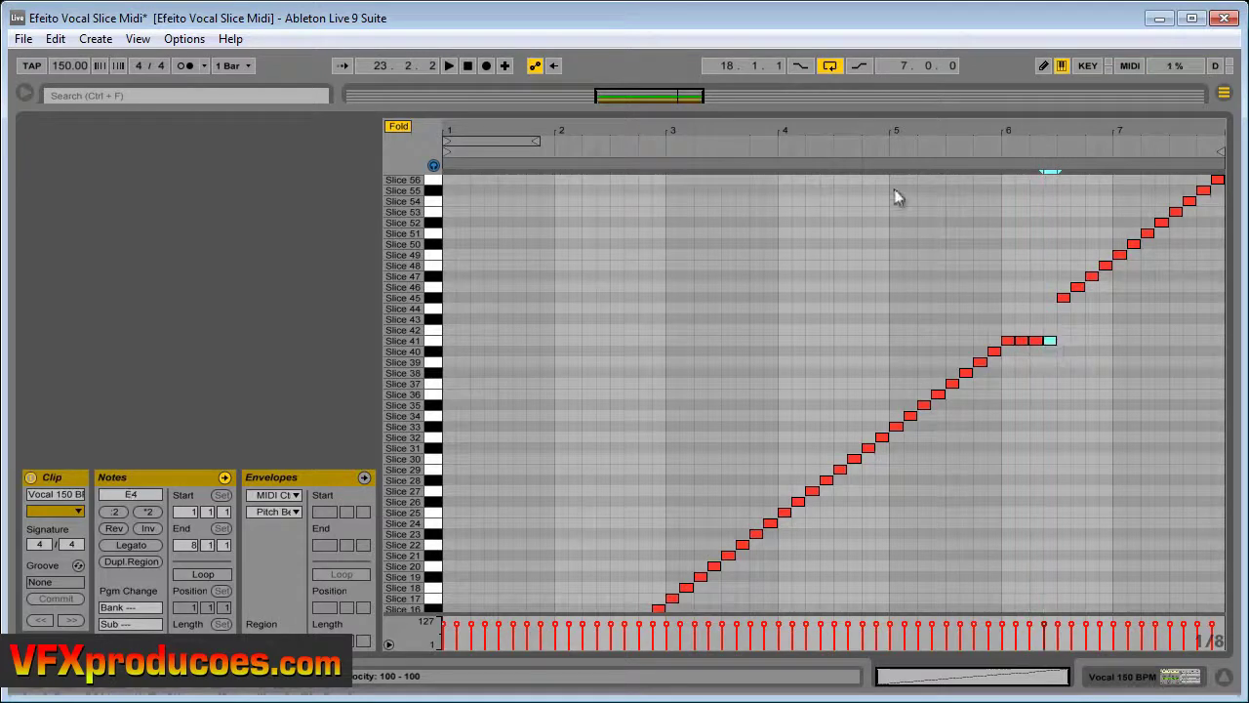
{"action": "left_click", "coordinate": [887, 154]}
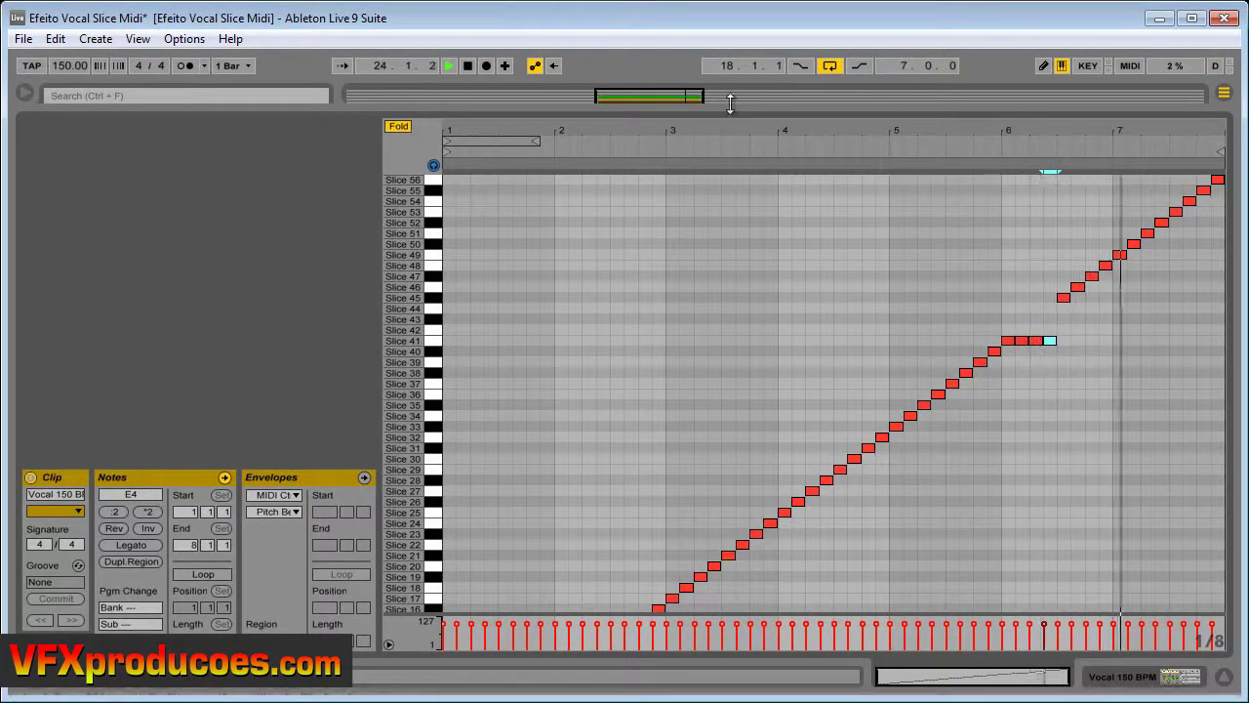
{"action": "left_click", "coordinate": [468, 65]}
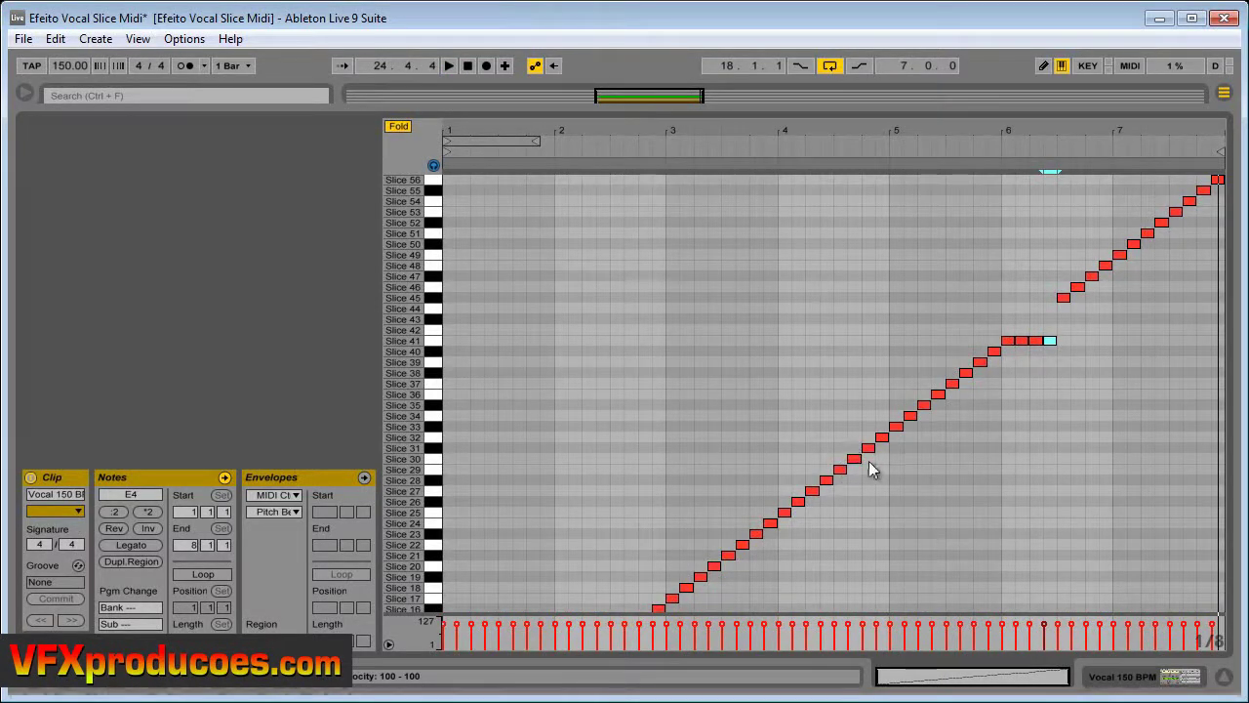
- Move the Slice 30 and 31 notes to the Slice 29 row, Slice 34 to Slice 36, and Slice 37 to Slice 39
{"action": "left_click", "coordinate": [858, 459]}
{"action": "key", "text": "Down"}
{"action": "left_click_drag", "start_coordinate": [867, 449], "coordinate": [871, 468]}
{"action": "left_click_drag", "start_coordinate": [915, 417], "coordinate": [955, 366]}
{"action": "left_click", "coordinate": [953, 384]}
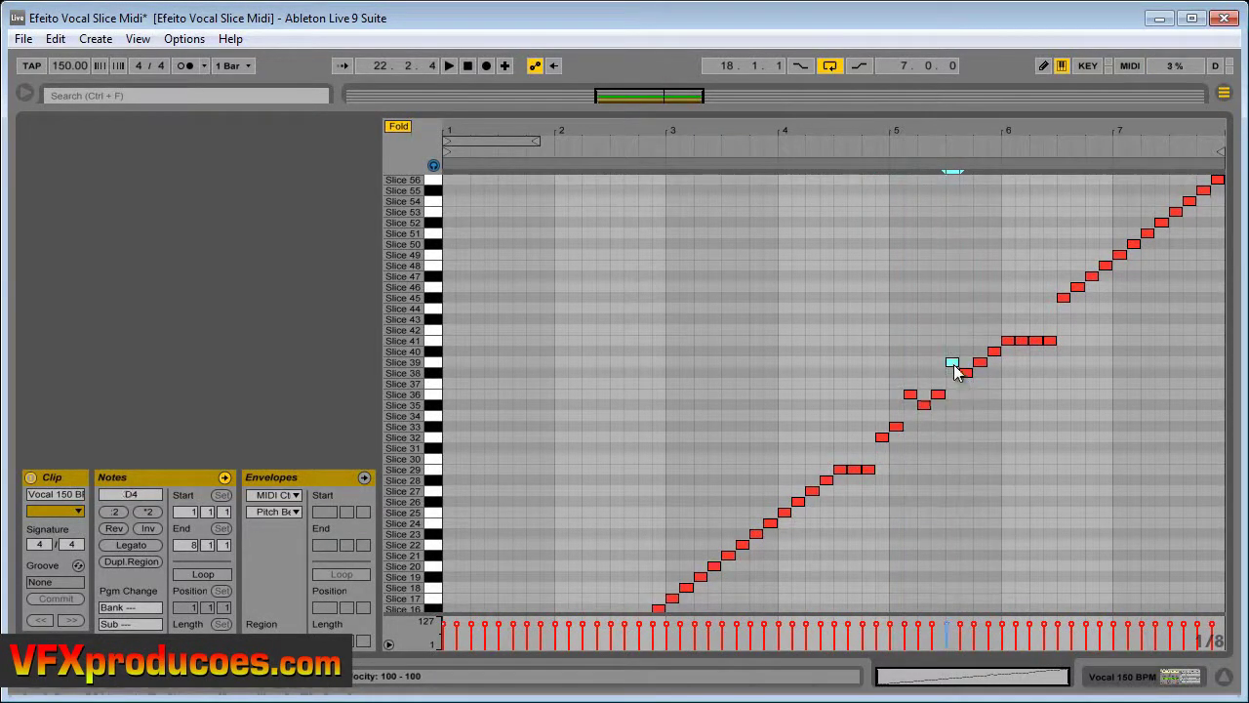
- Move the Slice 48 and 49 notes to the Slice 47 row, Slice 52 and 55 to Slice 50, and Slice 54 to Slice 51
{"action": "left_click_drag", "start_coordinate": [1106, 266], "coordinate": [1119, 278]}
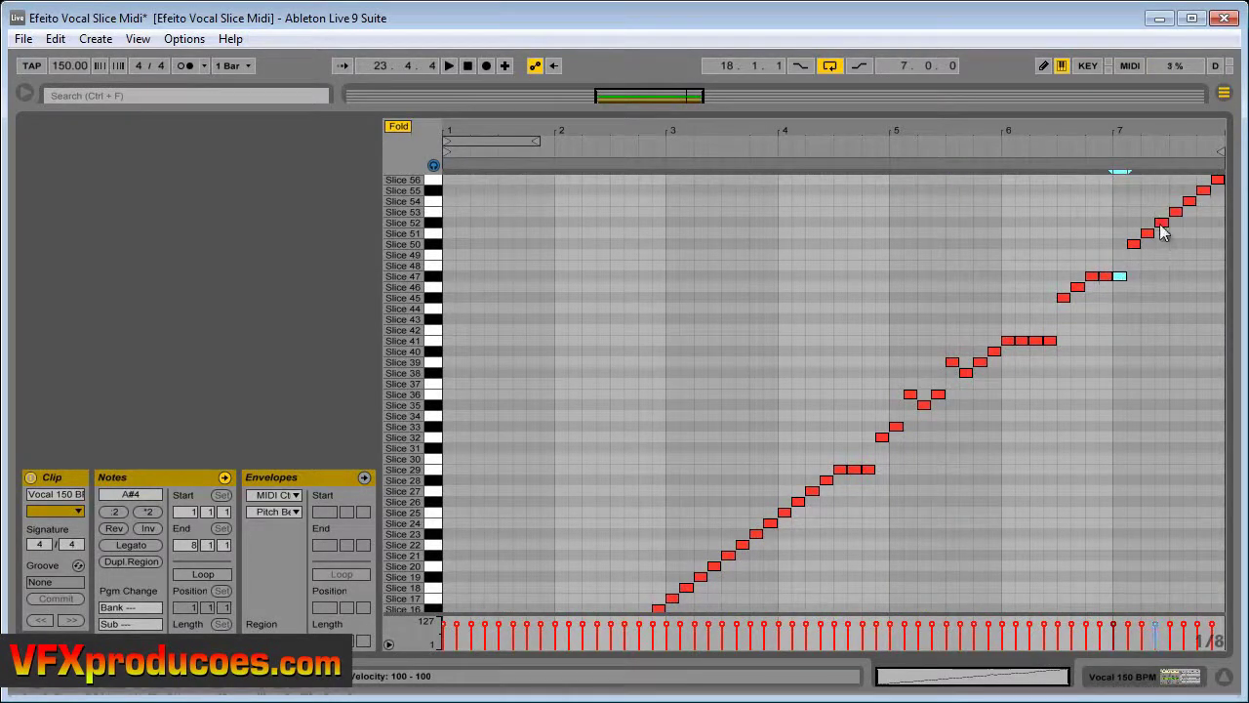
{"action": "left_click_drag", "start_coordinate": [1160, 224], "coordinate": [1161, 245]}
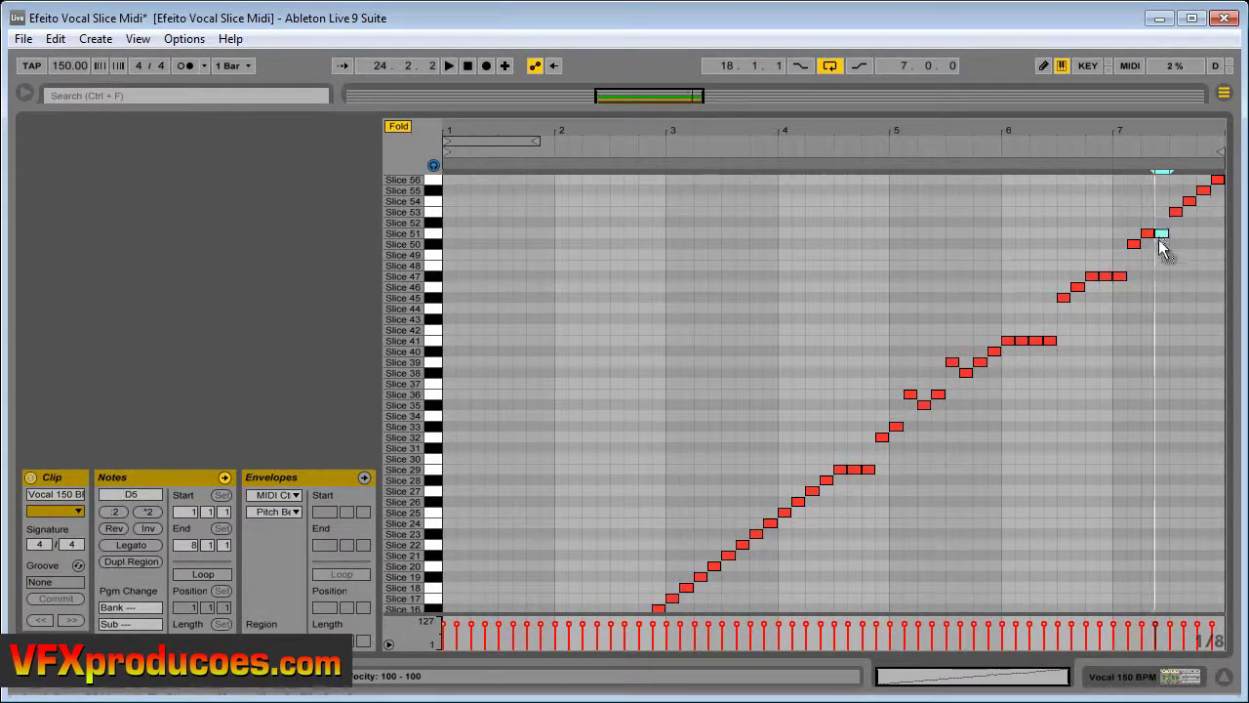
{"action": "left_click_drag", "start_coordinate": [1190, 202], "coordinate": [1206, 244]}
{"action": "left_click", "coordinate": [1205, 192]}
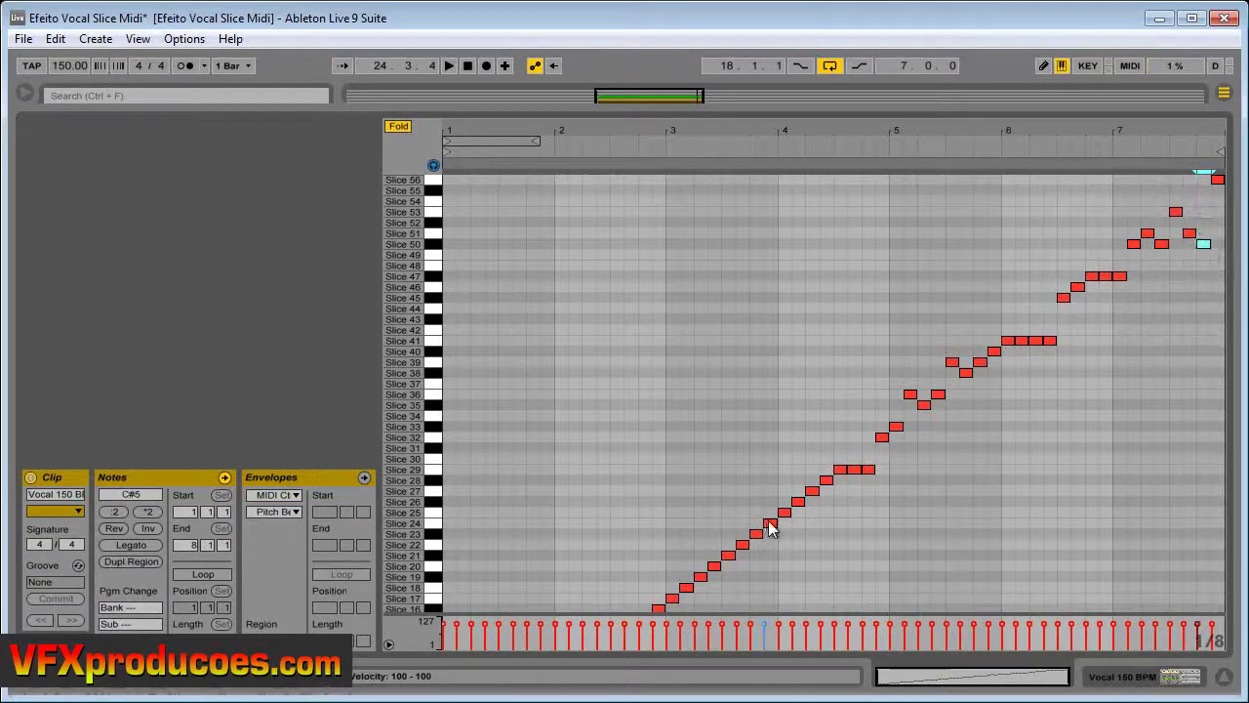
- Move the Slice 24 note to the Slice 25 row and Slice 27 to Slice 26, and play the rearranged clip
{"action": "left_click_drag", "start_coordinate": [774, 528], "coordinate": [809, 503]}
{"action": "left_click", "coordinate": [695, 154]}
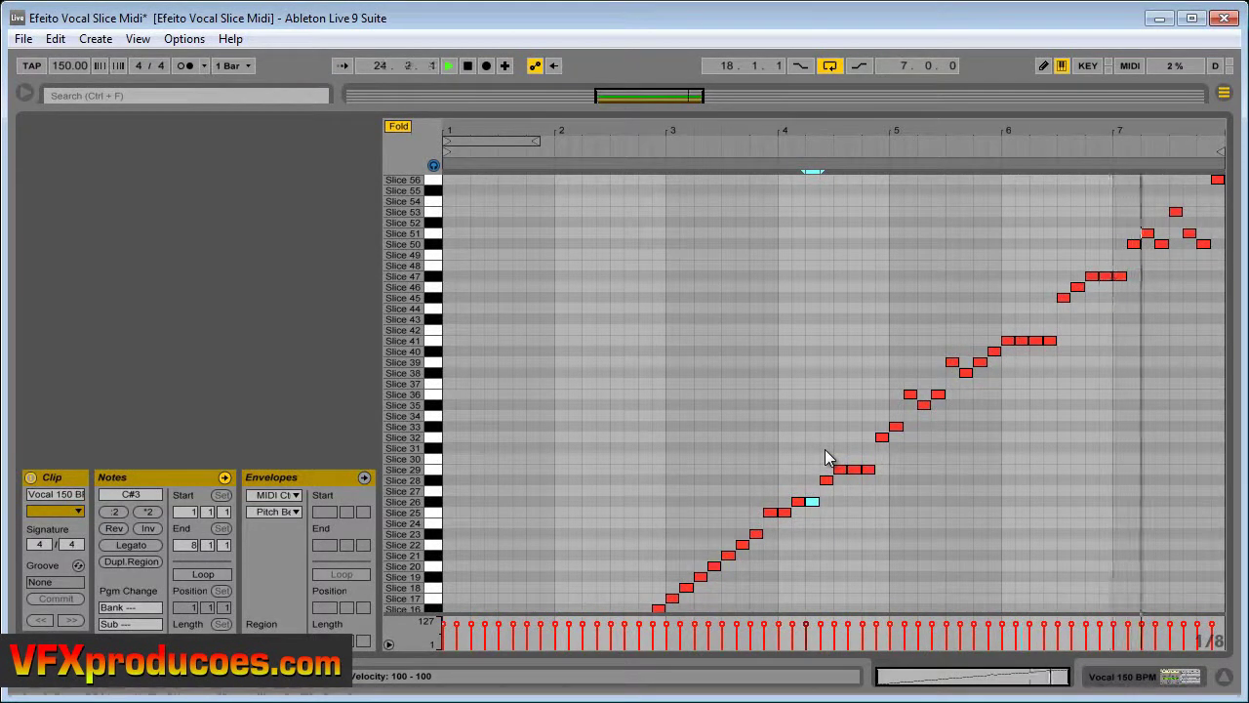
{"action": "left_click", "coordinate": [470, 65]}
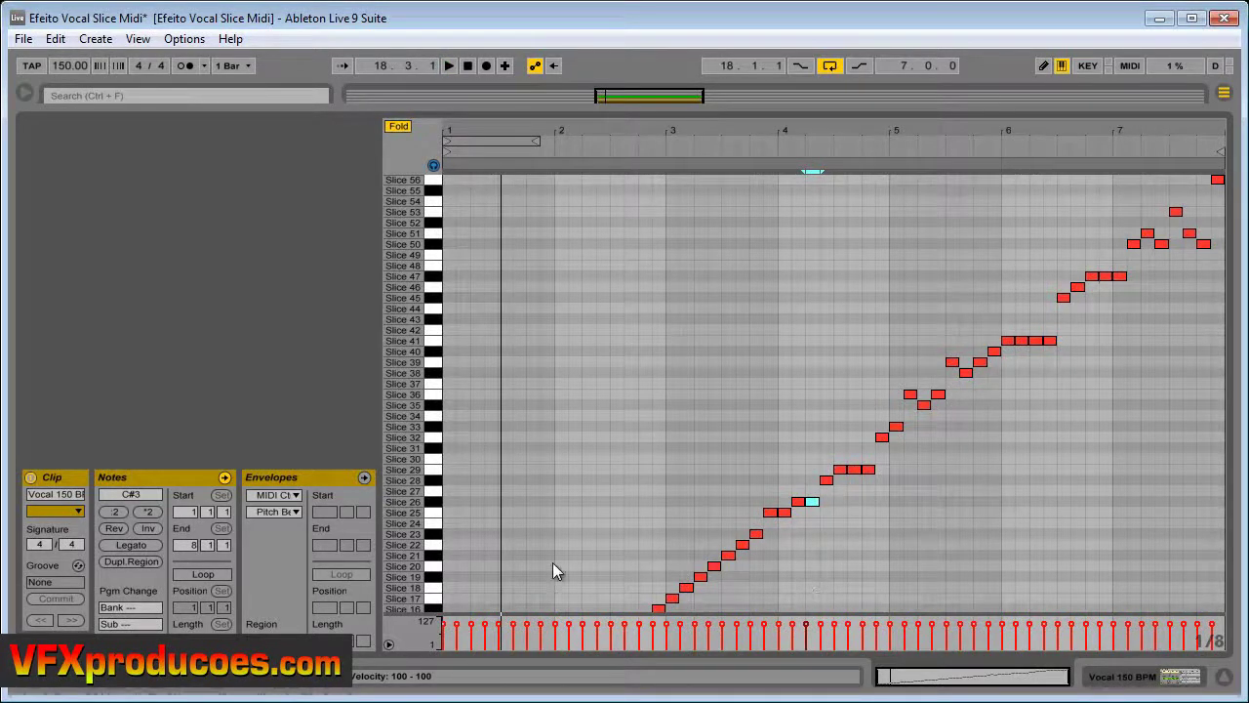
- Show the clip's Pitch Bend envelope and draw a stepped freehand curve across bars 1 to 7, with dips below centre within bars 2, 3 and 4
{"action": "left_click", "coordinate": [304, 476]}
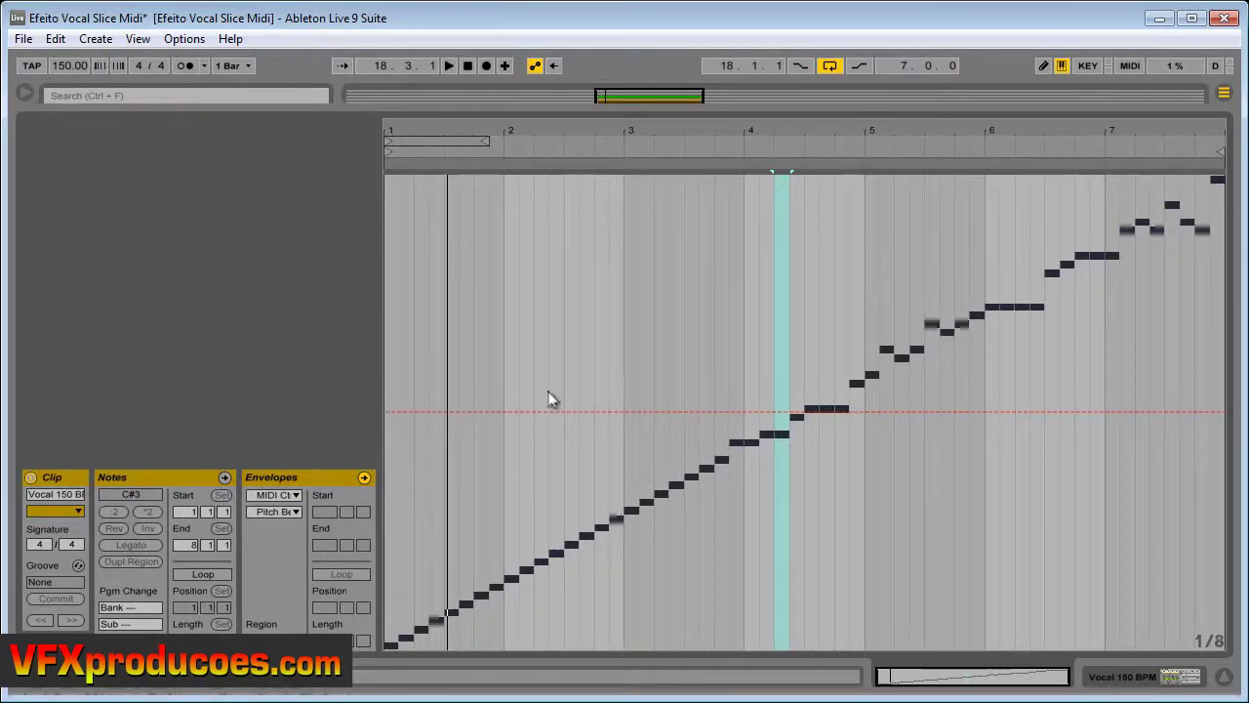
{"action": "key", "text": "ctrl+b"}
{"action": "mouse_move", "coordinate": [395, 361]}
{"action": "left_mouse_down"}
{"action": "mouse_move", "coordinate": [402, 354]}
{"action": "mouse_move", "coordinate": [457, 384]}
{"action": "mouse_move", "coordinate": [521, 348]}
{"action": "mouse_move", "coordinate": [572, 371]}
{"action": "mouse_move", "coordinate": [602, 332]}
{"action": "mouse_move", "coordinate": [633, 335]}
{"action": "mouse_move", "coordinate": [656, 361]}
{"action": "mouse_move", "coordinate": [722, 368]}
{"action": "mouse_move", "coordinate": [719, 319]}
{"action": "mouse_move", "coordinate": [777, 337]}
{"action": "mouse_move", "coordinate": [812, 329]}
{"action": "mouse_move", "coordinate": [837, 349]}
{"action": "mouse_move", "coordinate": [885, 328]}
{"action": "mouse_move", "coordinate": [1037, 419]}
{"action": "mouse_move", "coordinate": [1100, 381]}
{"action": "mouse_move", "coordinate": [1158, 396]}
{"action": "mouse_move", "coordinate": [1222, 359]}
{"action": "left_mouse_up"}
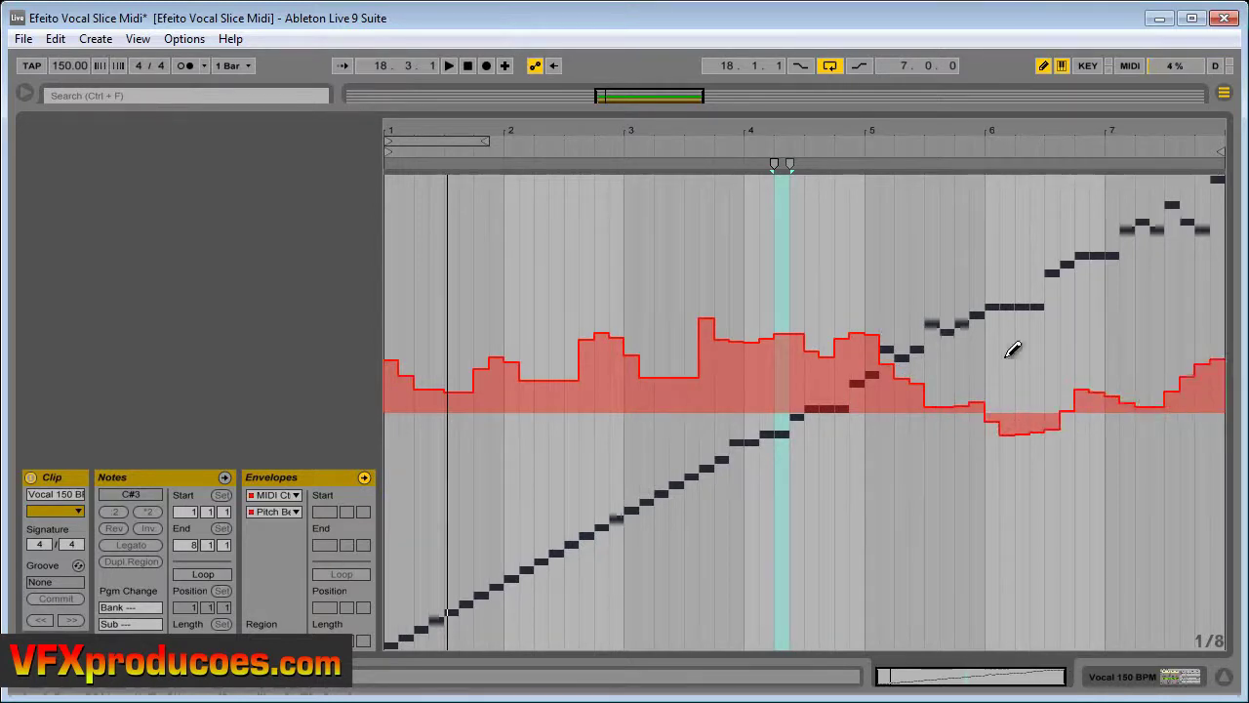
{"action": "mouse_move", "coordinate": [667, 380]}
{"action": "left_mouse_down"}
{"action": "mouse_move", "coordinate": [689, 424]}
{"action": "mouse_move", "coordinate": [722, 430]}
{"action": "mouse_move", "coordinate": [738, 357]}
{"action": "mouse_move", "coordinate": [790, 410]}
{"action": "mouse_move", "coordinate": [827, 424]}
{"action": "mouse_move", "coordinate": [838, 388]}
{"action": "mouse_move", "coordinate": [863, 385]}
{"action": "left_mouse_up"}
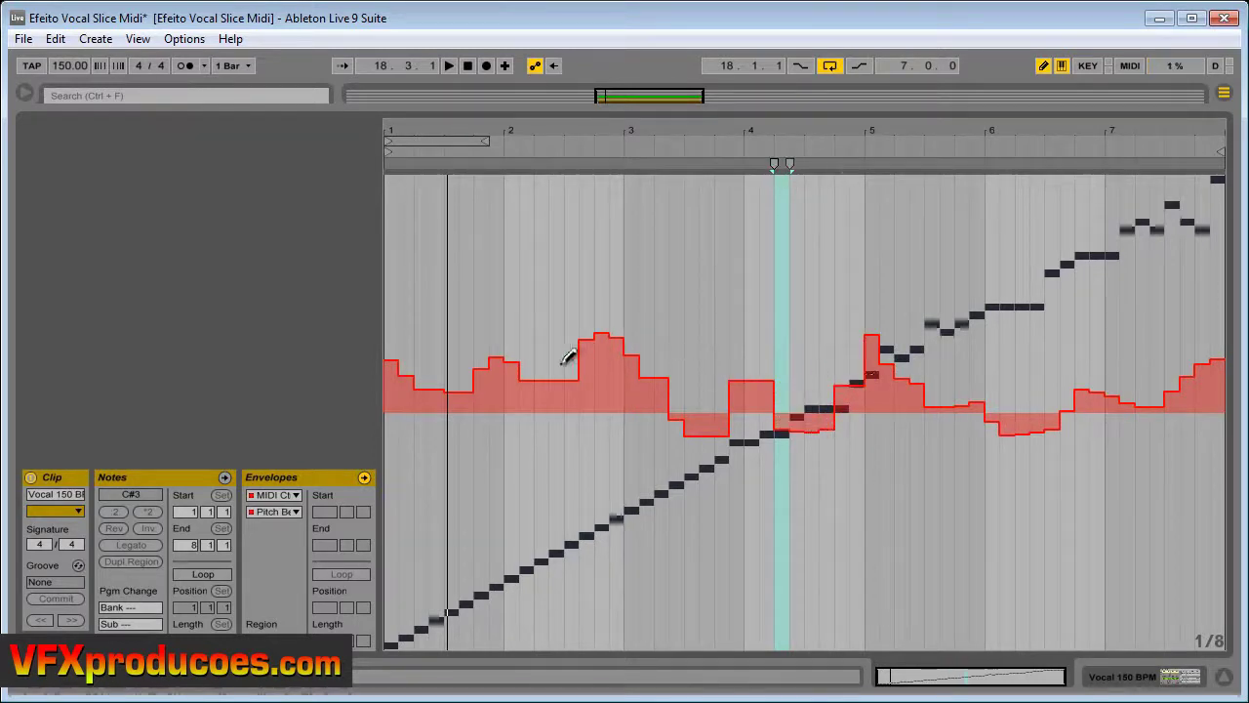
{"action": "mouse_move", "coordinate": [509, 392]}
{"action": "left_mouse_down"}
{"action": "mouse_move", "coordinate": [557, 424]}
{"action": "mouse_move", "coordinate": [619, 335]}
{"action": "mouse_move", "coordinate": [624, 364]}
{"action": "mouse_move", "coordinate": [617, 352]}
{"action": "left_mouse_up"}
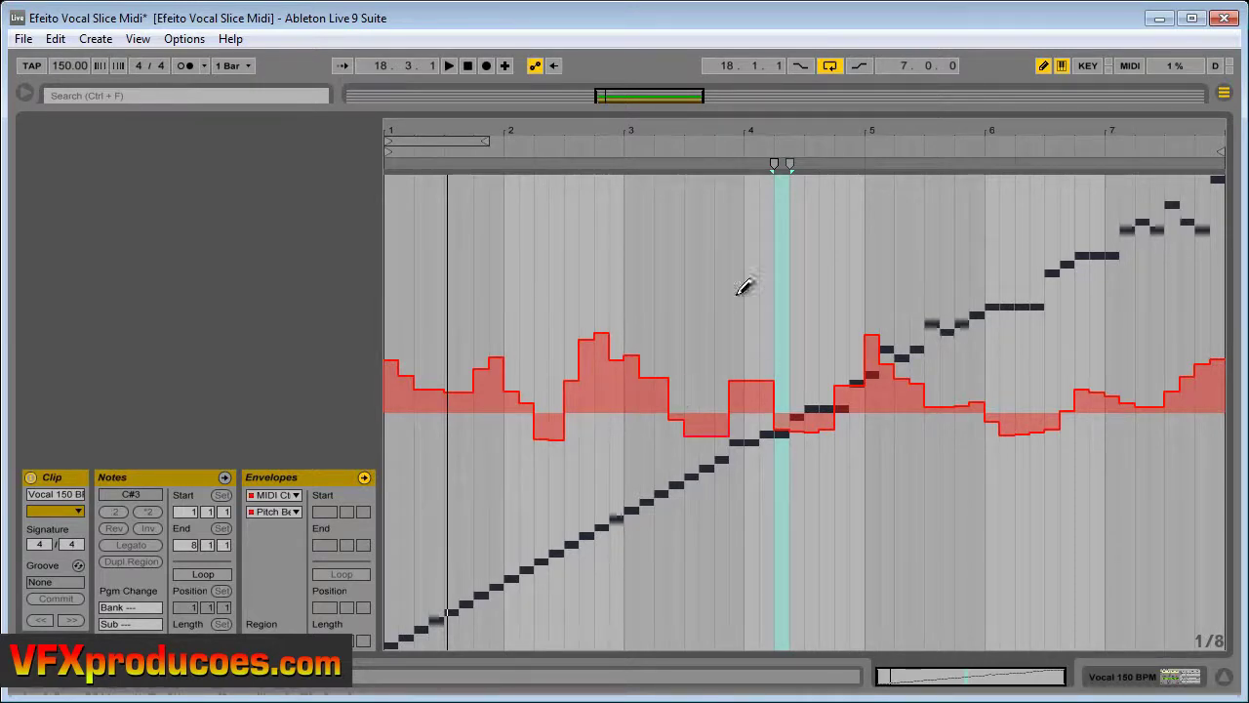
- Play back the pitch-bent clip and load the GSnap plug-in onto the sliced Vocal 150 BPM MIDI track
{"action": "left_click", "coordinate": [450, 68]}
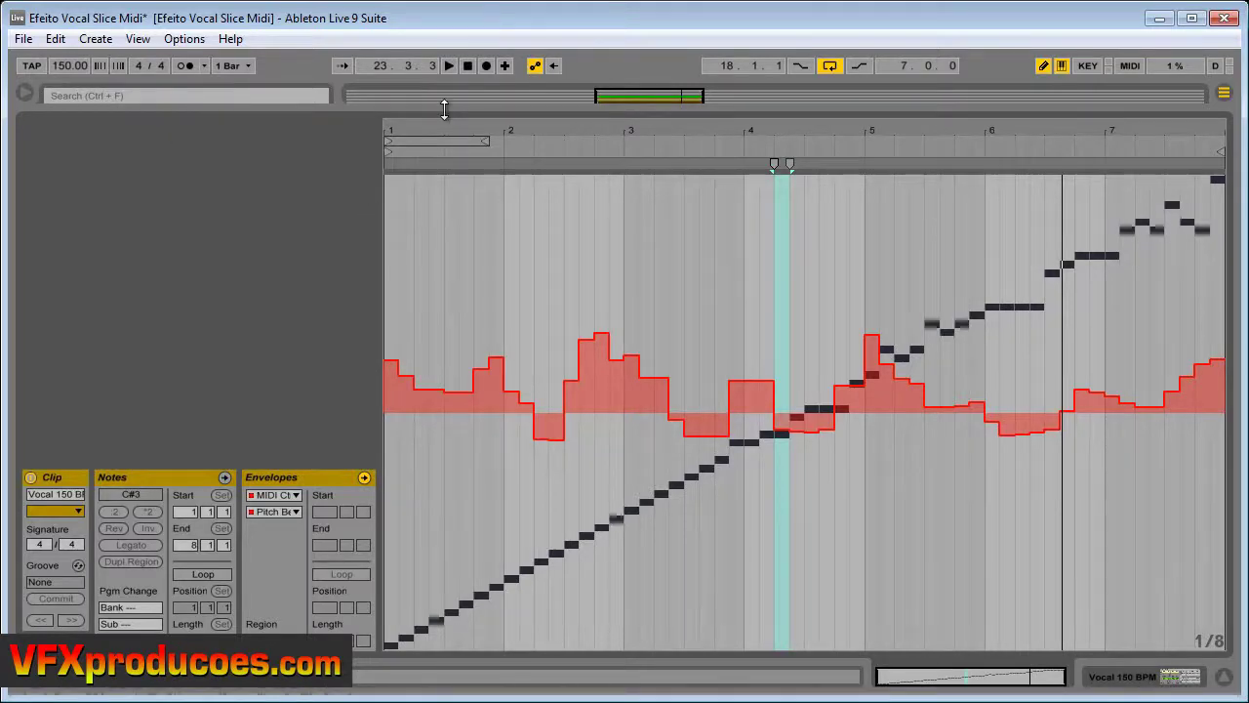
{"action": "left_click_drag", "start_coordinate": [444, 110], "coordinate": [435, 322]}
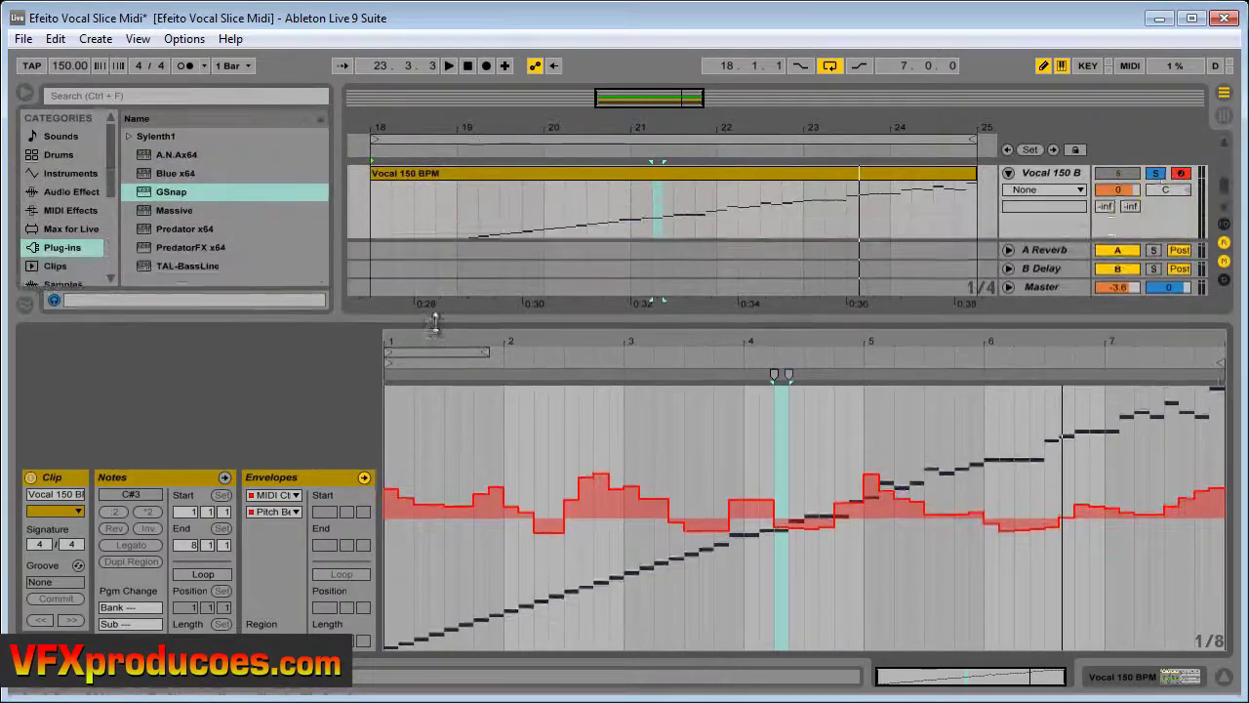
{"action": "left_click", "coordinate": [162, 191]}
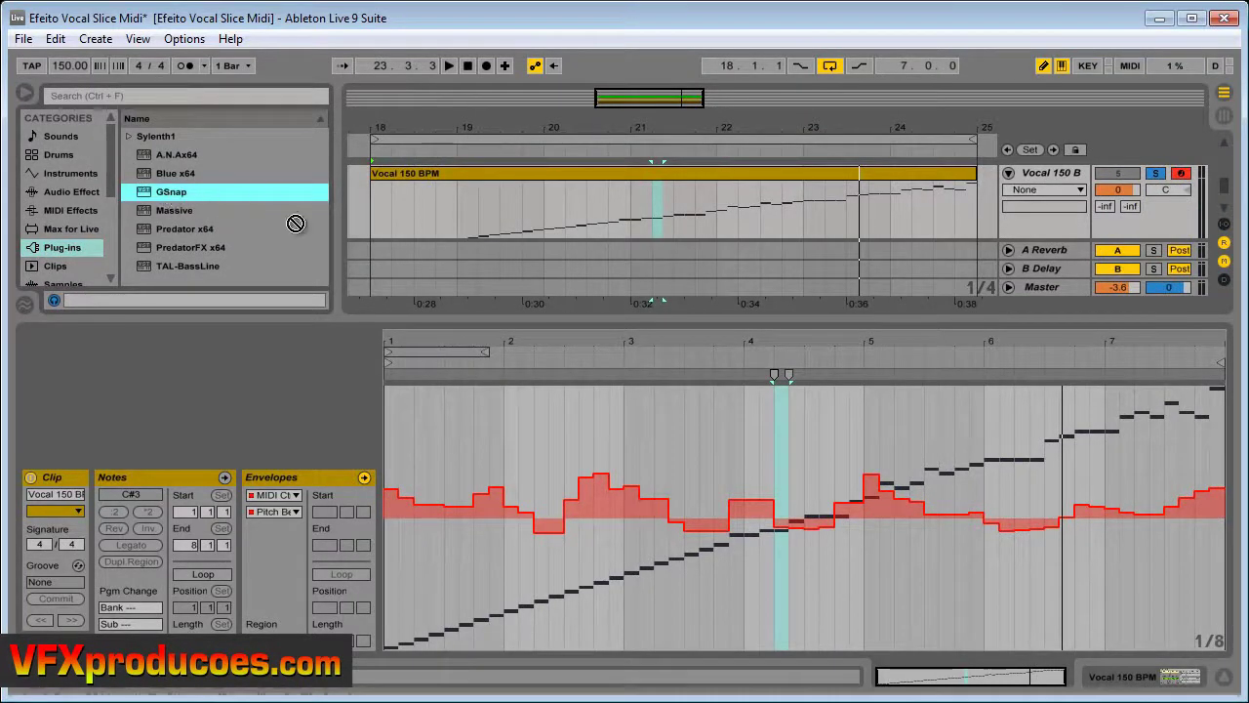
{"action": "scroll", "coordinate": [976, 224], "scroll_direction": "down", "scroll_amount": 2}
{"action": "left_click_drag", "start_coordinate": [1027, 206], "coordinate": [1026, 203]}
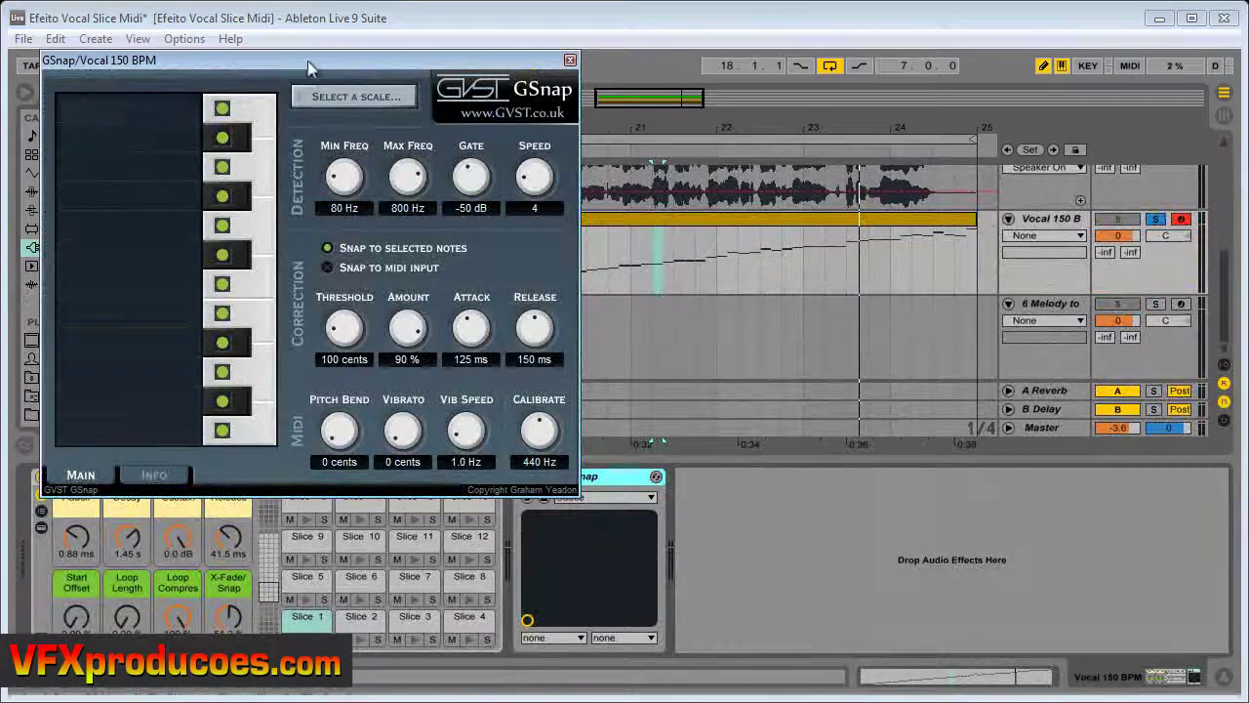
{"action": "left_click_drag", "start_coordinate": [307, 66], "coordinate": [606, 183]}
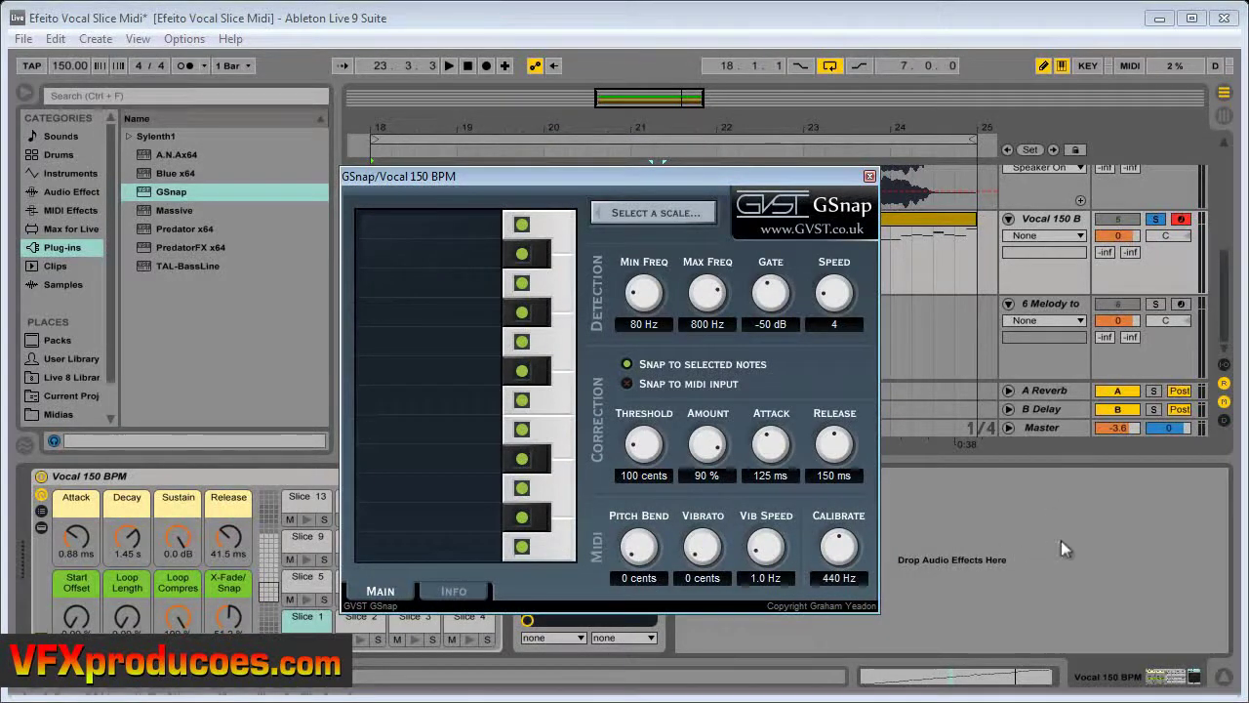
- Set GSnap's key and scale to D Major, close its window and play back the corrected vocal
{"action": "left_click", "coordinate": [632, 222]}
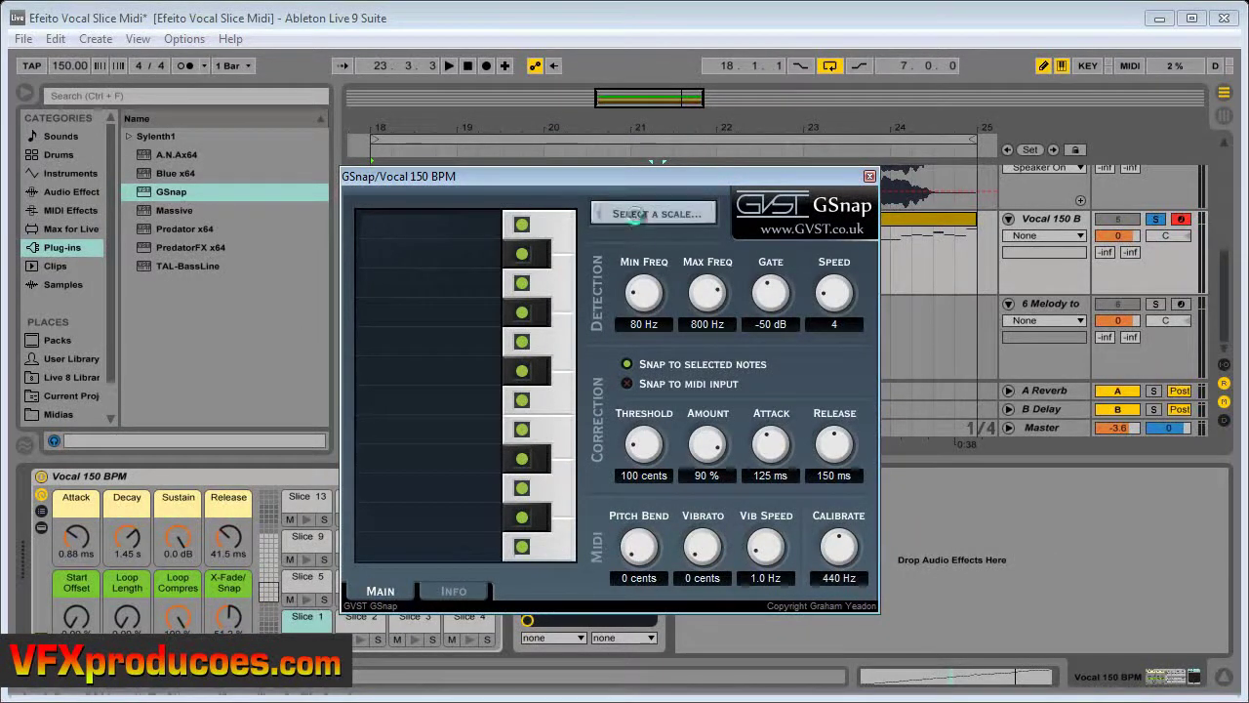
{"action": "left_click", "coordinate": [563, 375]}
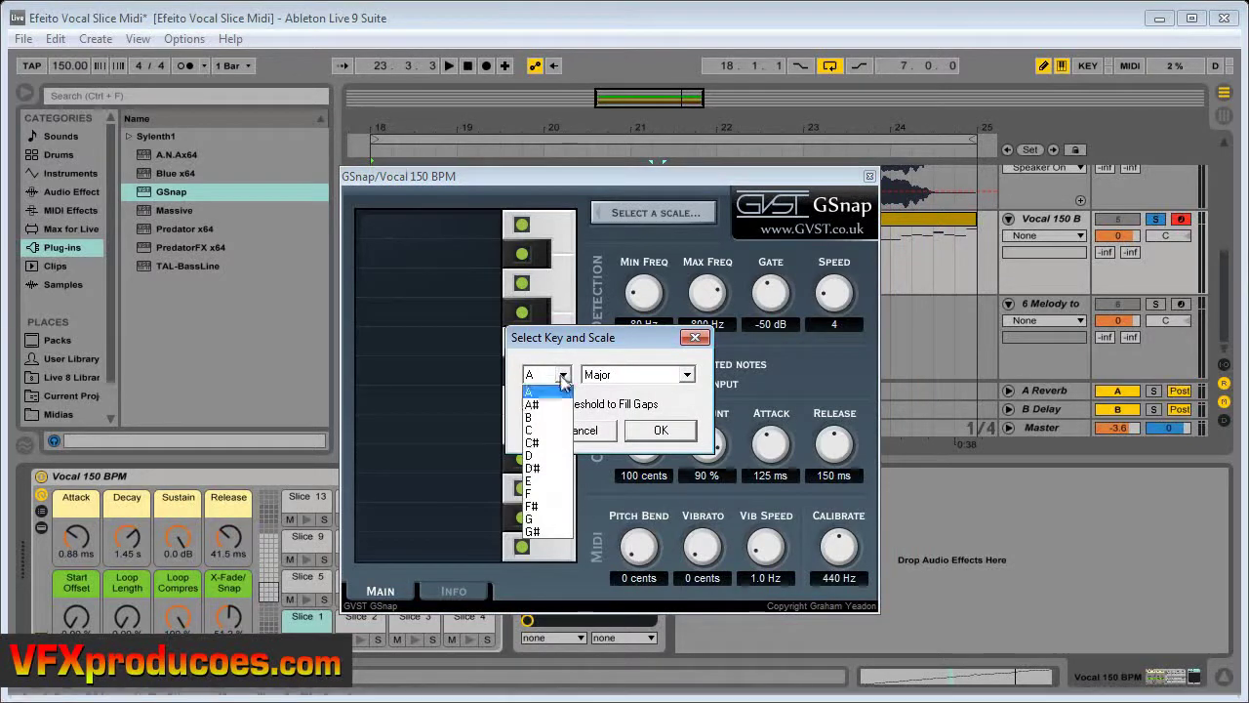
{"action": "left_click", "coordinate": [547, 456]}
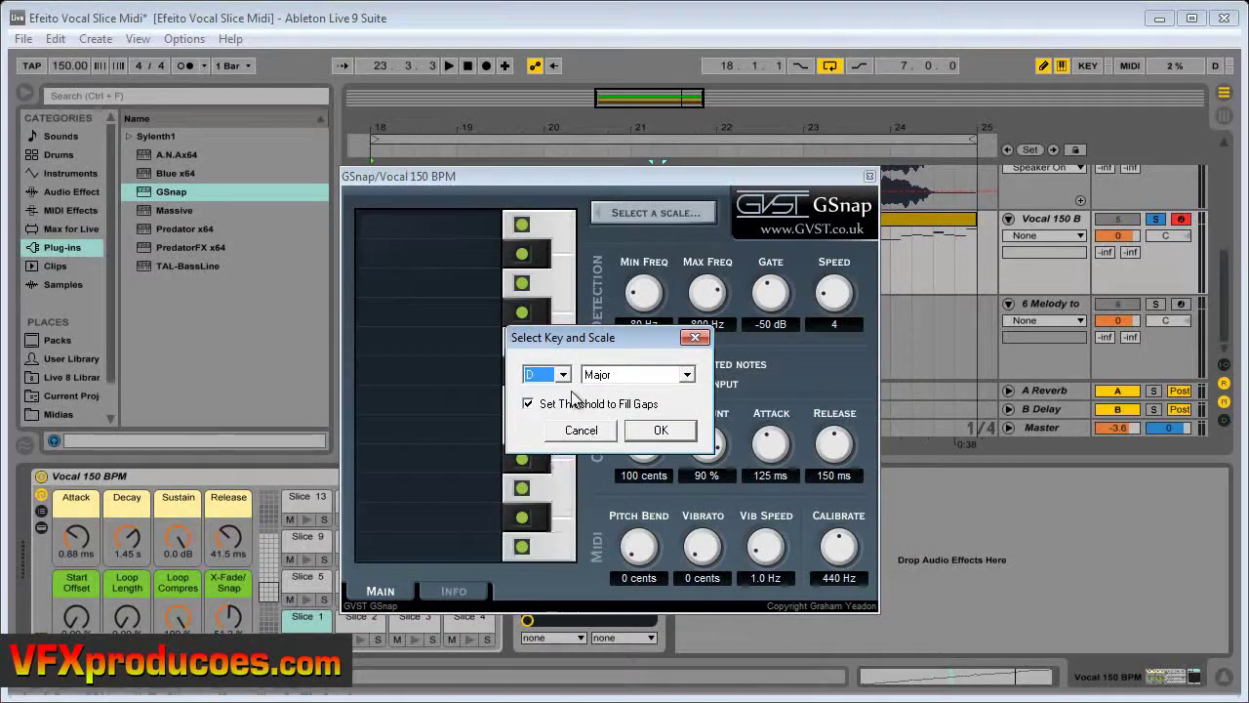
{"action": "left_click", "coordinate": [662, 430]}
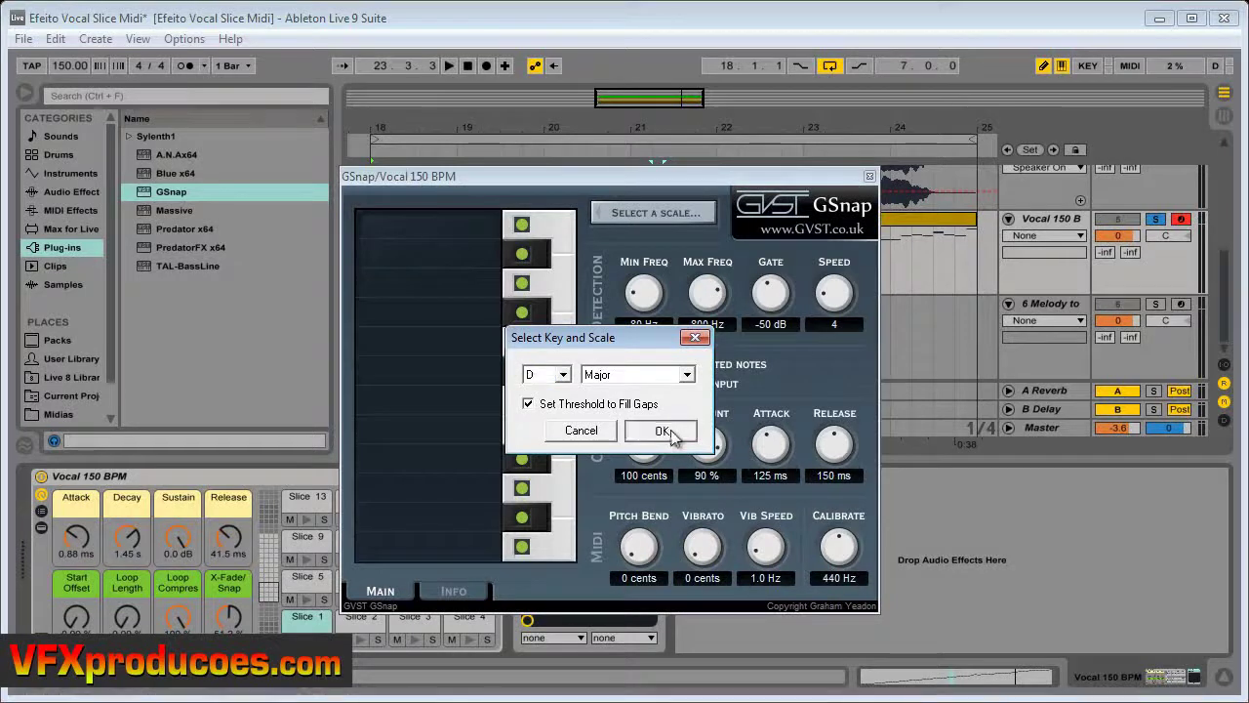
{"action": "left_click", "coordinate": [868, 178]}
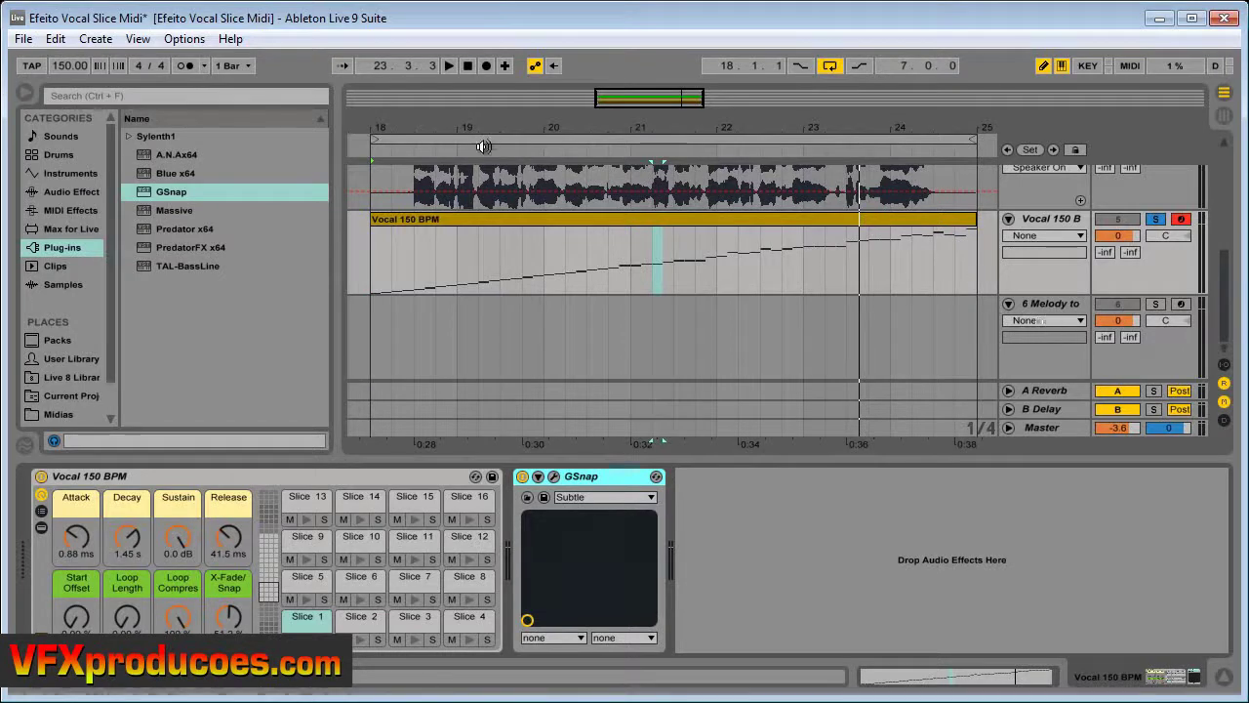
{"action": "left_click", "coordinate": [483, 146]}
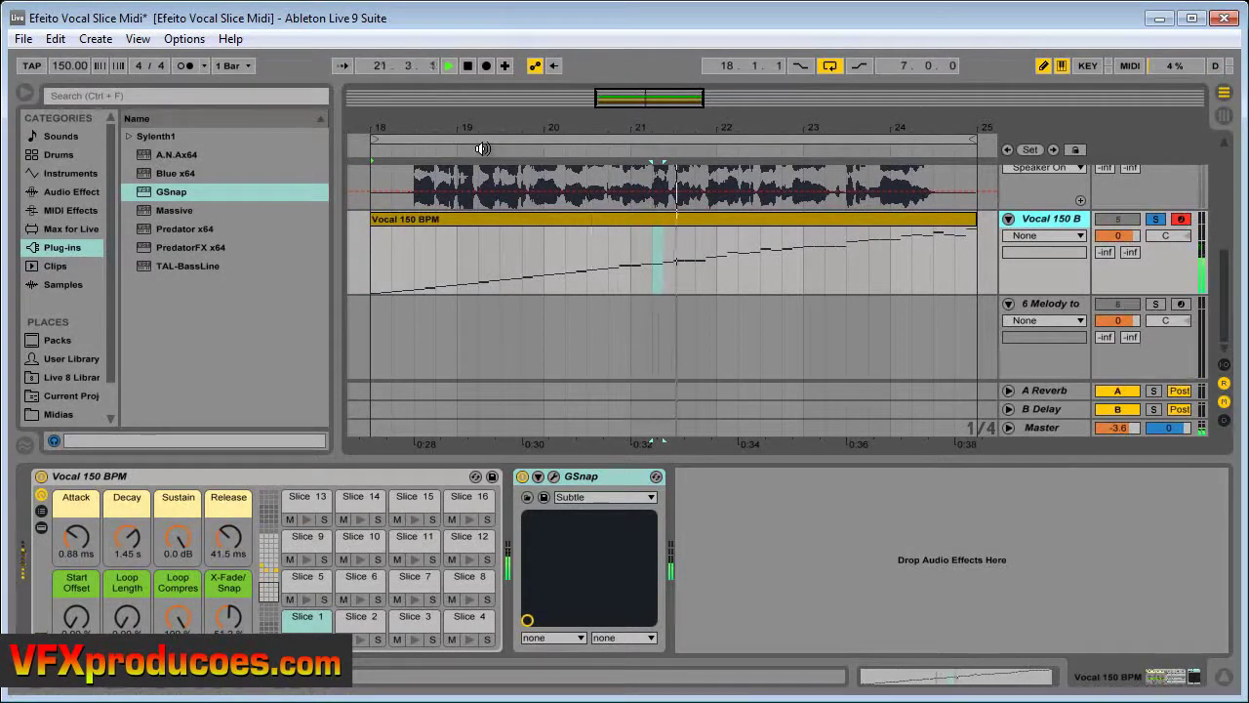
{"action": "left_click", "coordinate": [469, 66]}
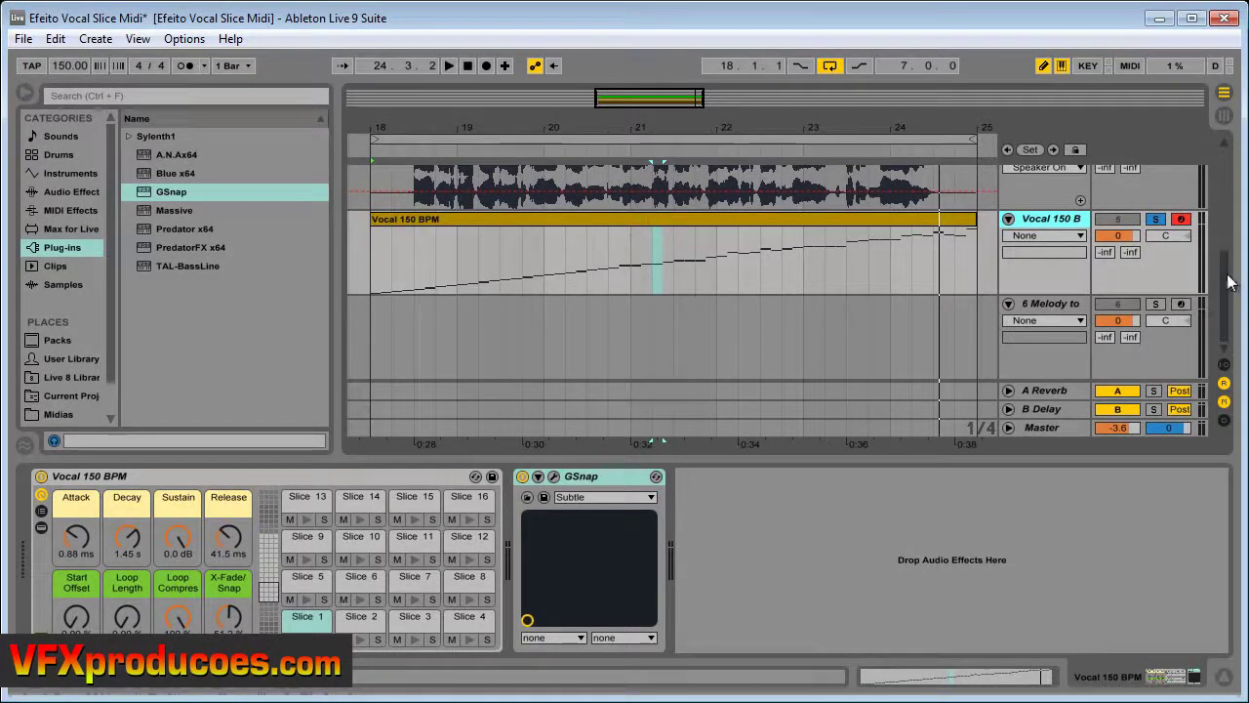
- Raise the sliced vocal track's send level to the A Reverb return to -7.8
{"action": "scroll", "coordinate": [1226, 278], "scroll_direction": "up", "scroll_amount": 2}
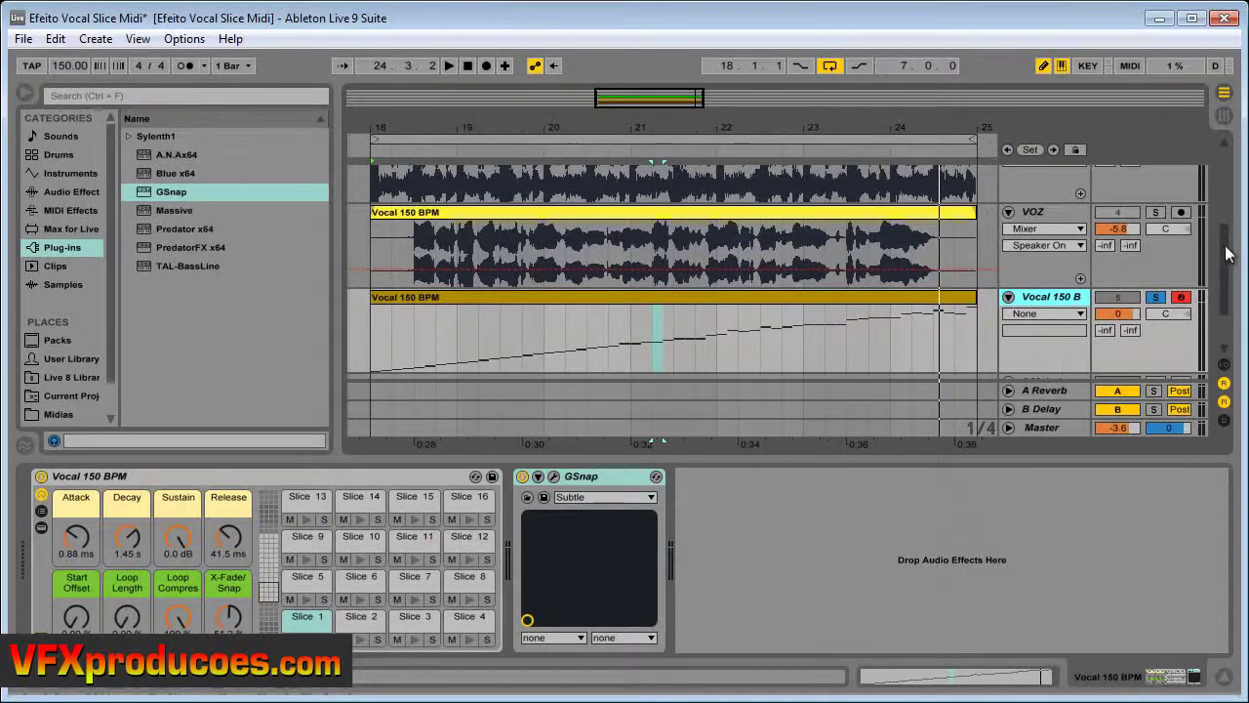
{"action": "scroll", "coordinate": [1228, 254], "scroll_direction": "down", "scroll_amount": 2}
{"action": "left_click", "coordinate": [1072, 393]}
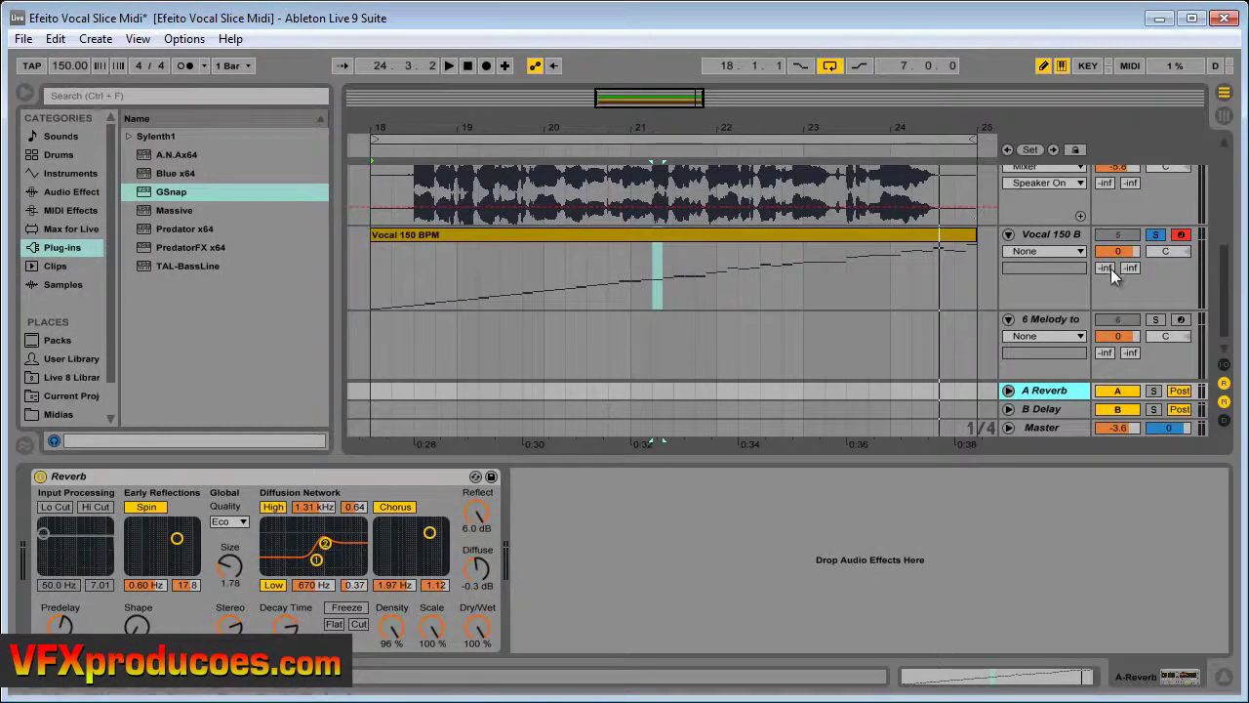
{"action": "left_click_drag", "start_coordinate": [1111, 268], "coordinate": [1111, 268]}
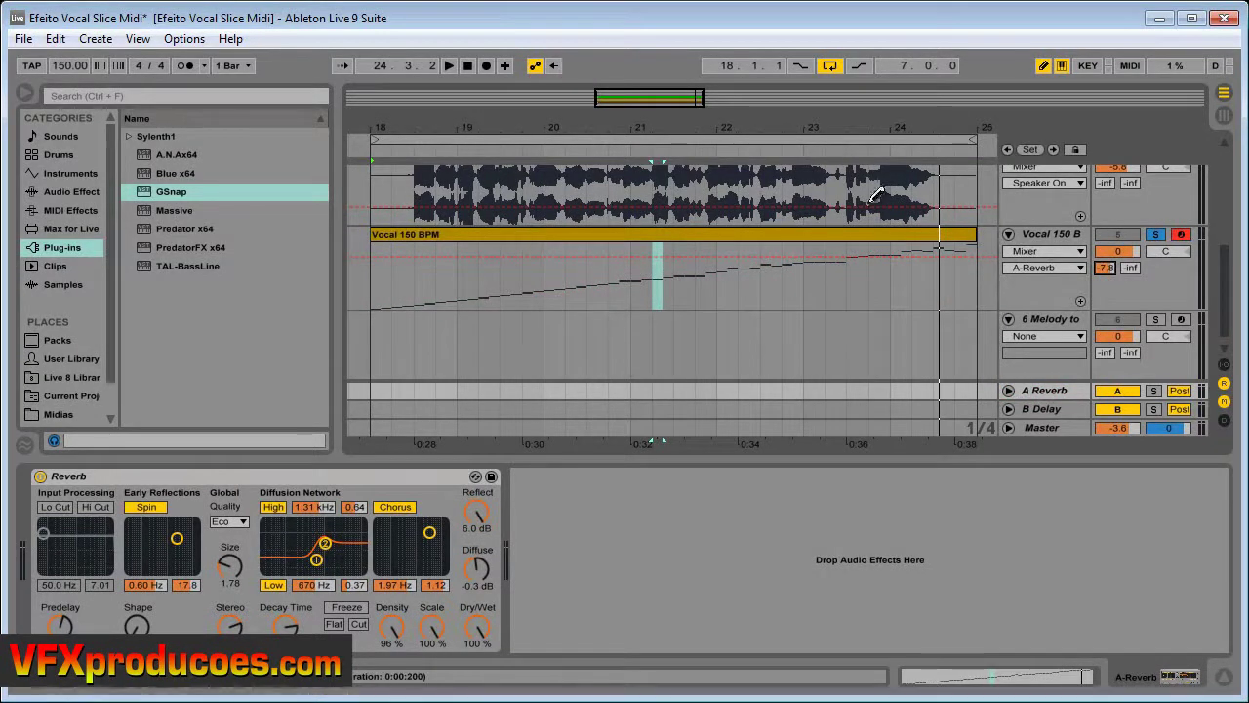
- Unsolo the sliced vocal track and, while playing the full mix, lower the VOZ track's volume to -10.0
{"action": "left_click", "coordinate": [1157, 236]}
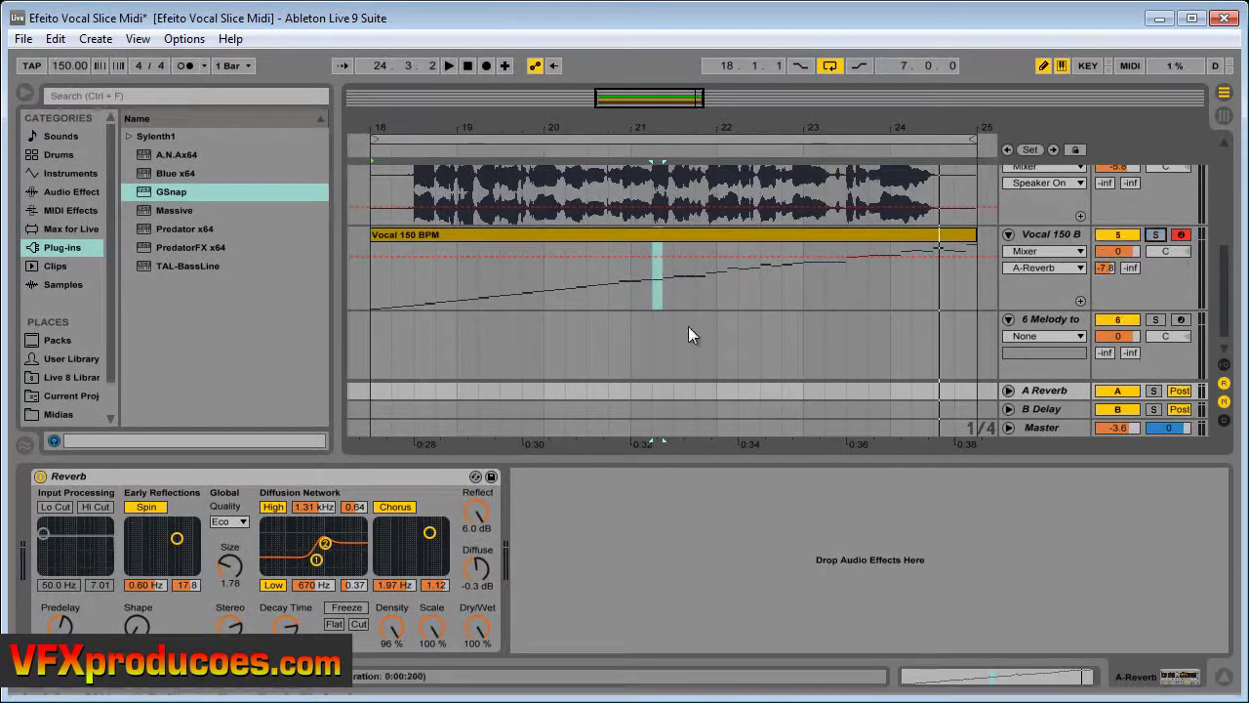
{"action": "left_click", "coordinate": [402, 153]}
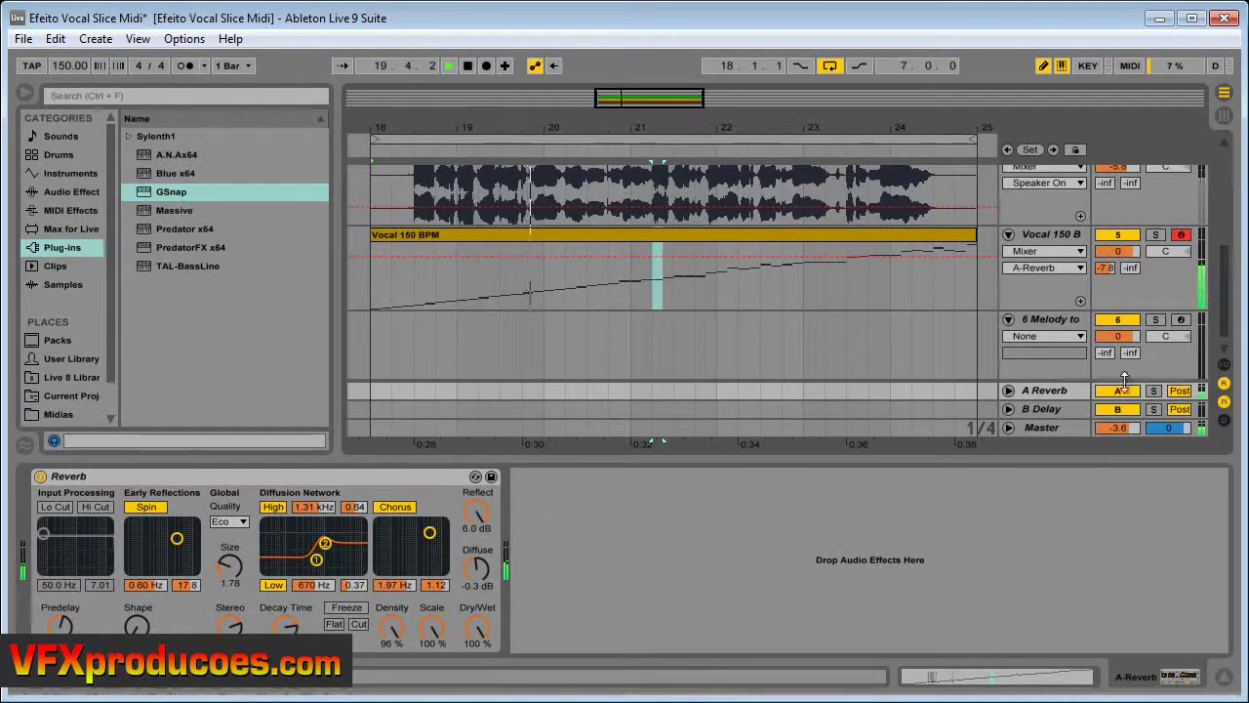
{"action": "left_click_drag", "start_coordinate": [1226, 293], "coordinate": [1227, 260]}
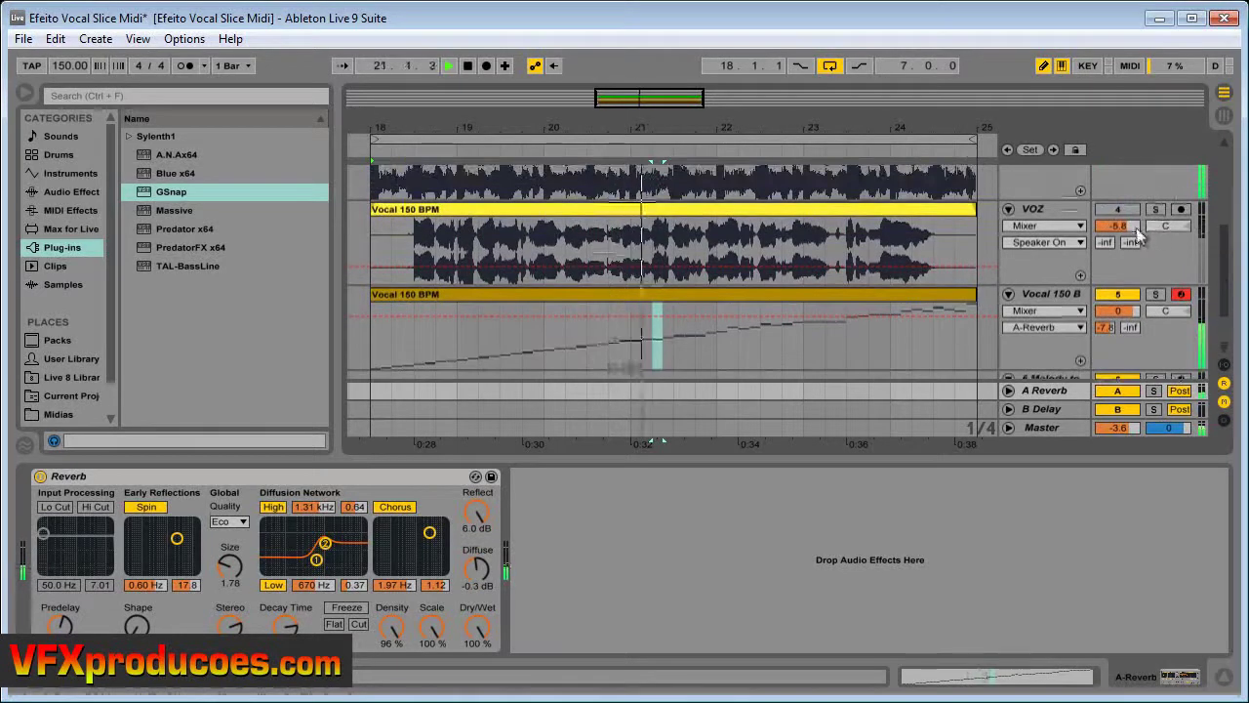
{"action": "left_click_drag", "start_coordinate": [1127, 228], "coordinate": [1127, 228]}
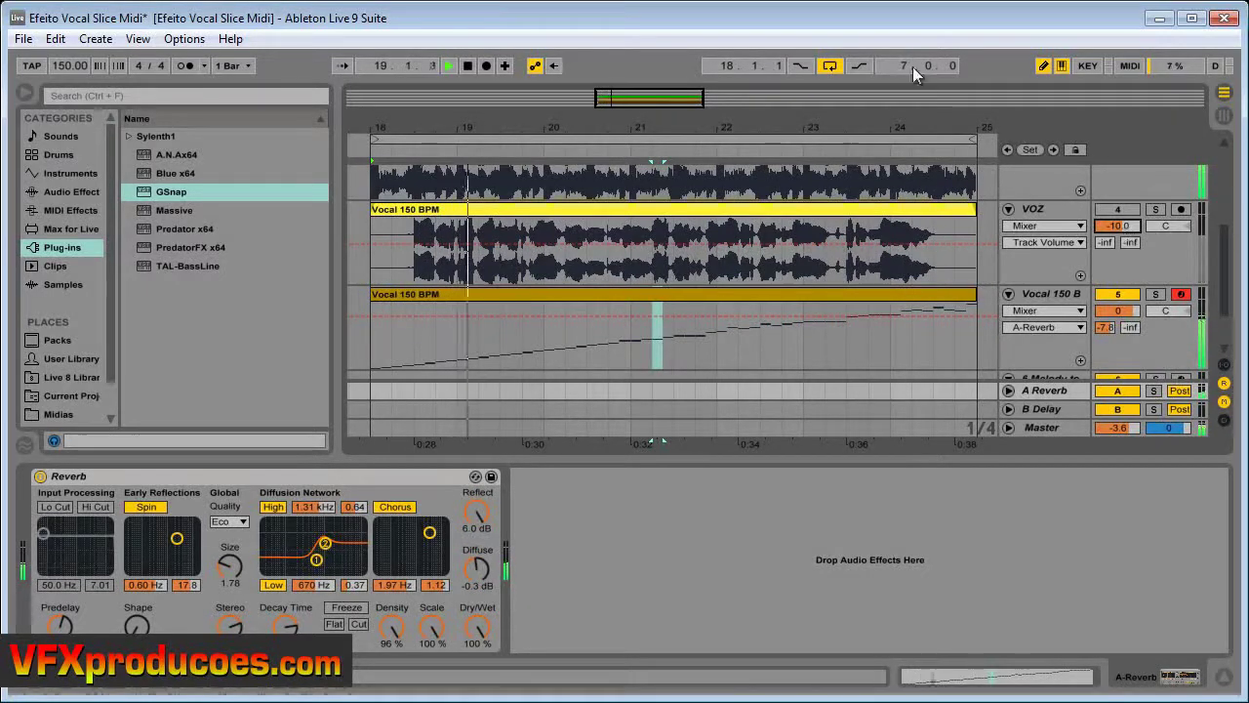
{"action": "left_click", "coordinate": [469, 65]}
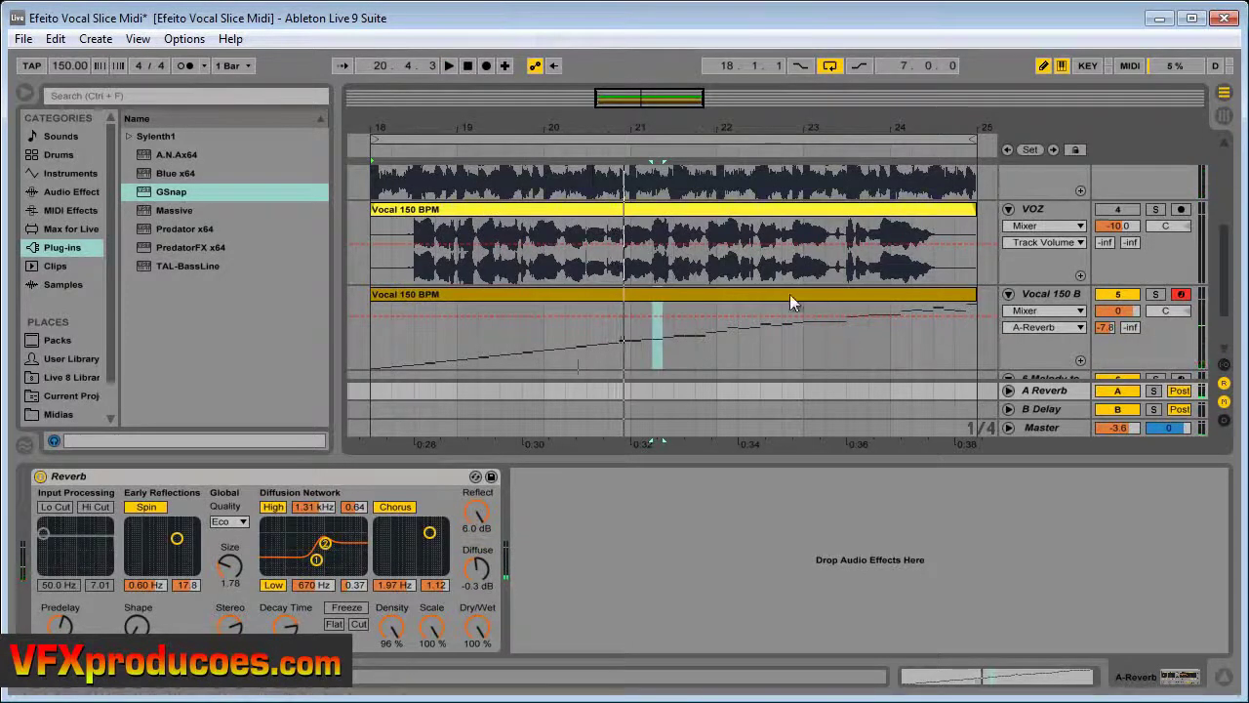